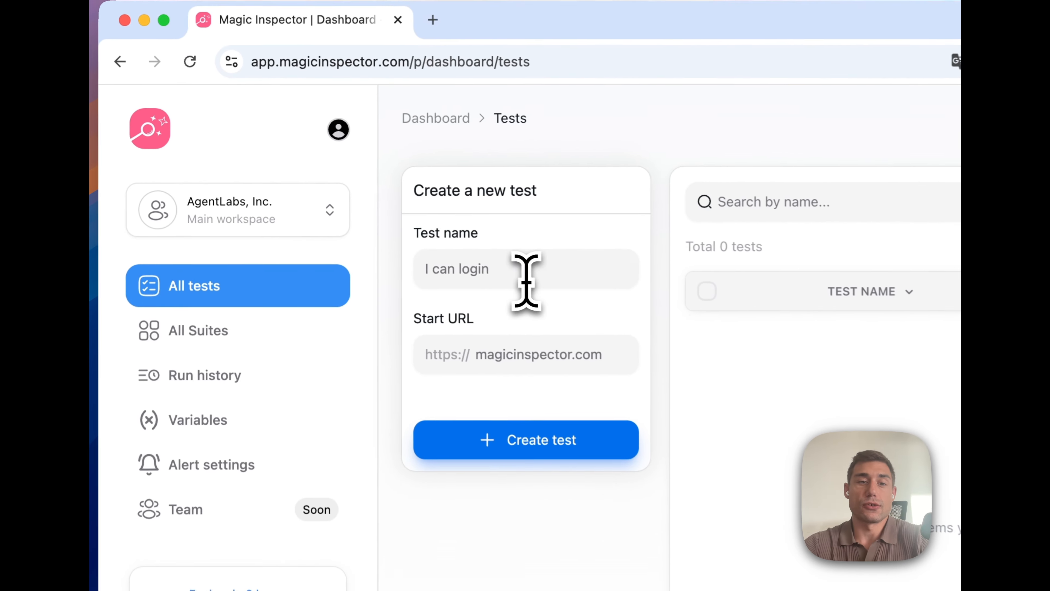
Create a test named 'I can authenticate' with start URL magicinspector.com
{"action": "left_click", "coordinate": [347, 200]}
{"action": "type", "text": "I c"}
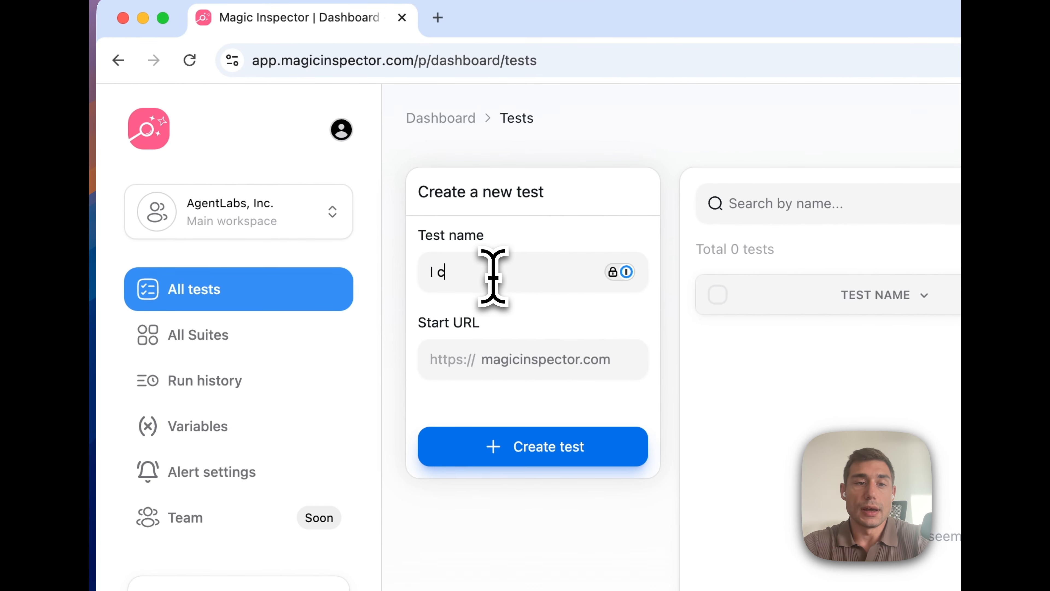
{"action": "type", "text": "an authenticate"}
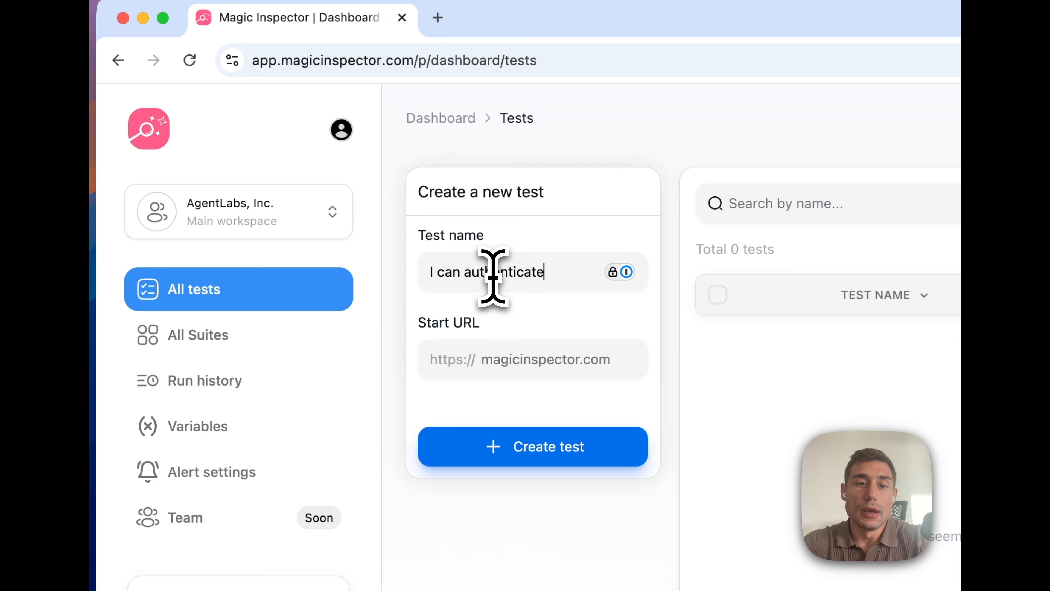
{"action": "left_click", "coordinate": [525, 308]}
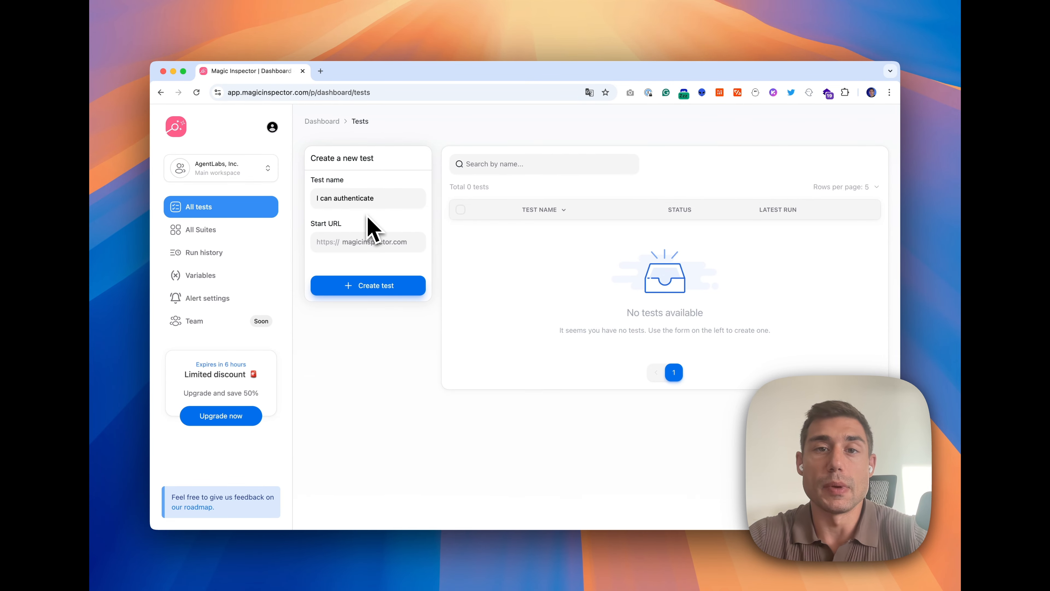
{"action": "left_click", "coordinate": [367, 241]}
{"action": "type", "text": "magic"}
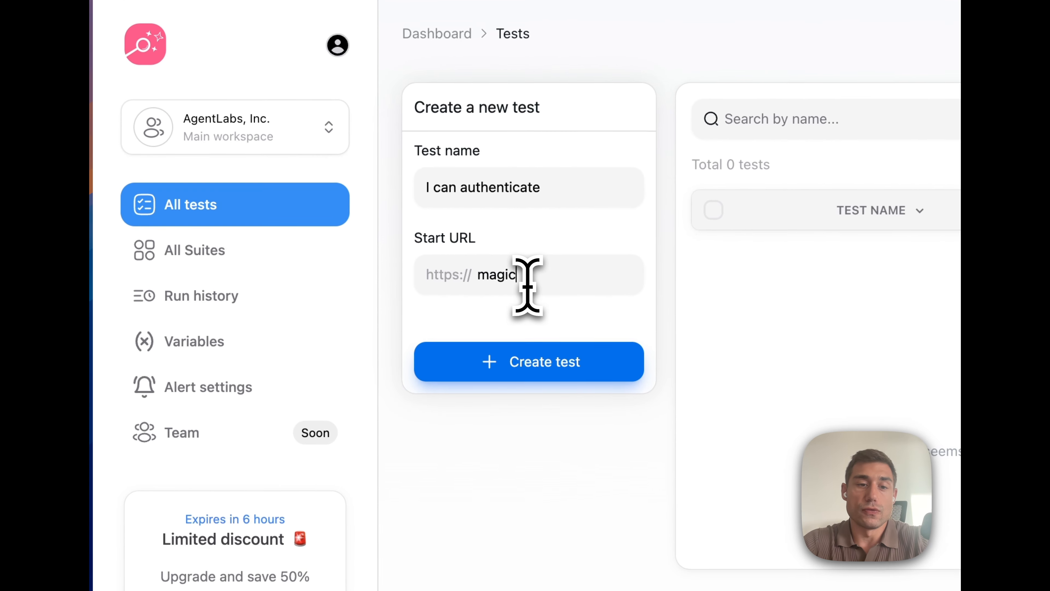
{"action": "type", "text": "inspector.com"}
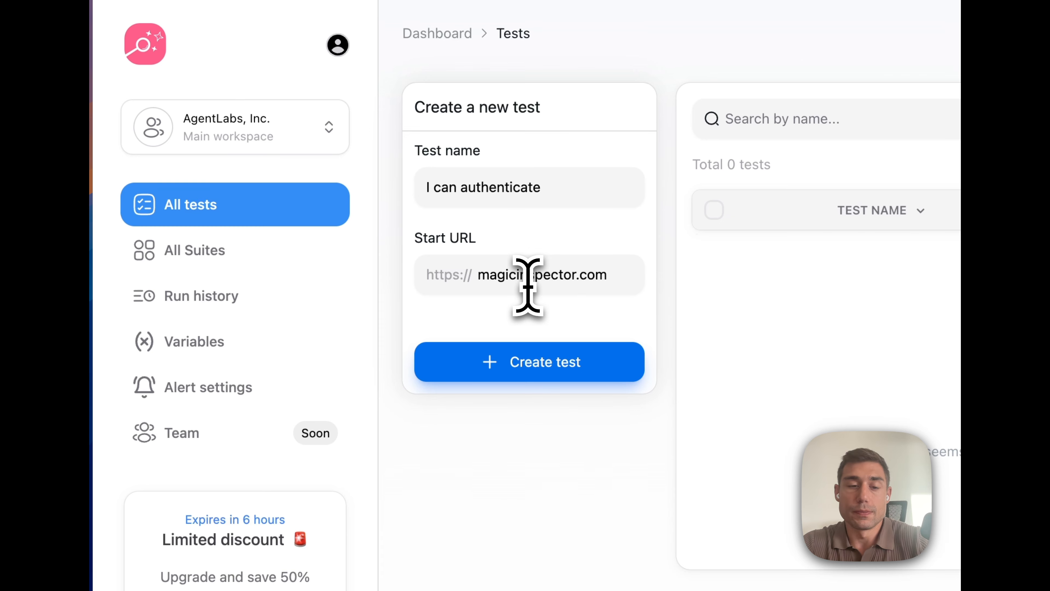
{"action": "left_click", "coordinate": [523, 349]}
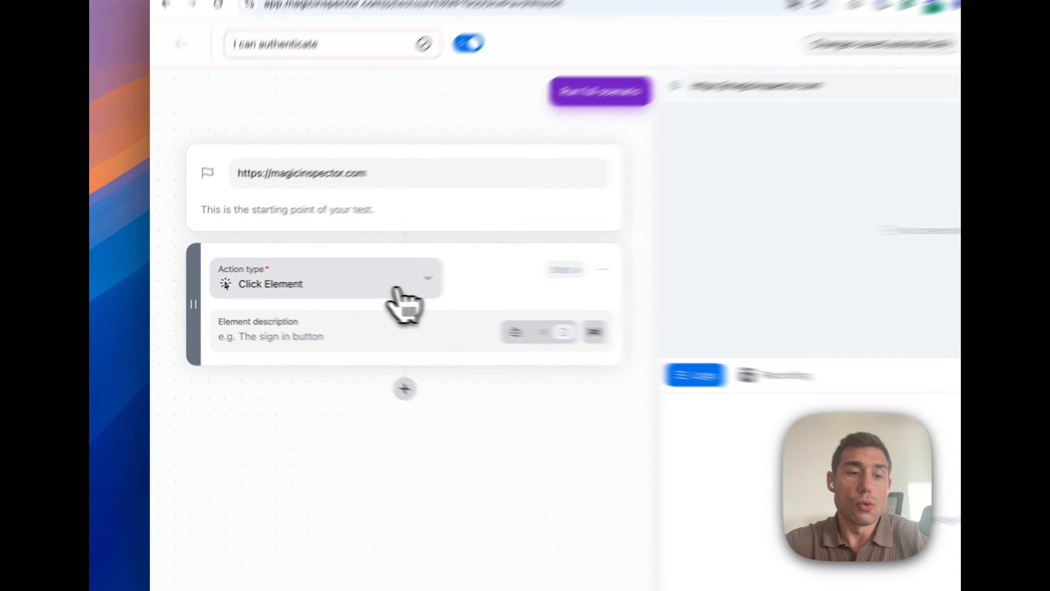
Change the first step to Wait for delay and replace the default 400 ms with 1000 ms
{"action": "left_click", "coordinate": [306, 278]}
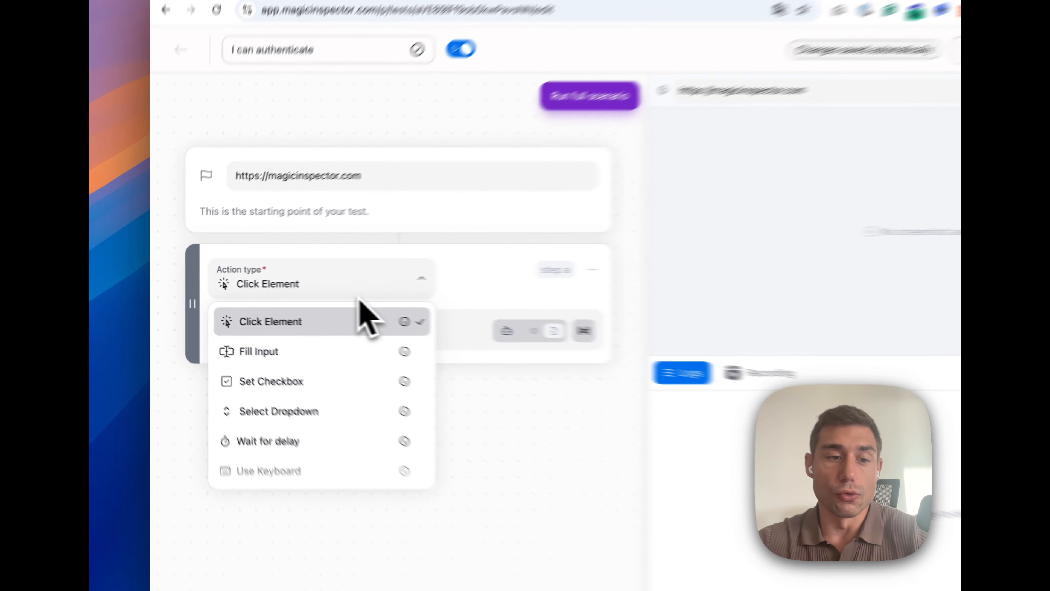
{"action": "scroll", "coordinate": [305, 328], "scroll_direction": "down", "scroll_amount": 3}
{"action": "scroll", "coordinate": [304, 325], "scroll_direction": "down", "scroll_amount": 2}
{"action": "scroll", "coordinate": [305, 326], "scroll_direction": "up", "scroll_amount": 3}
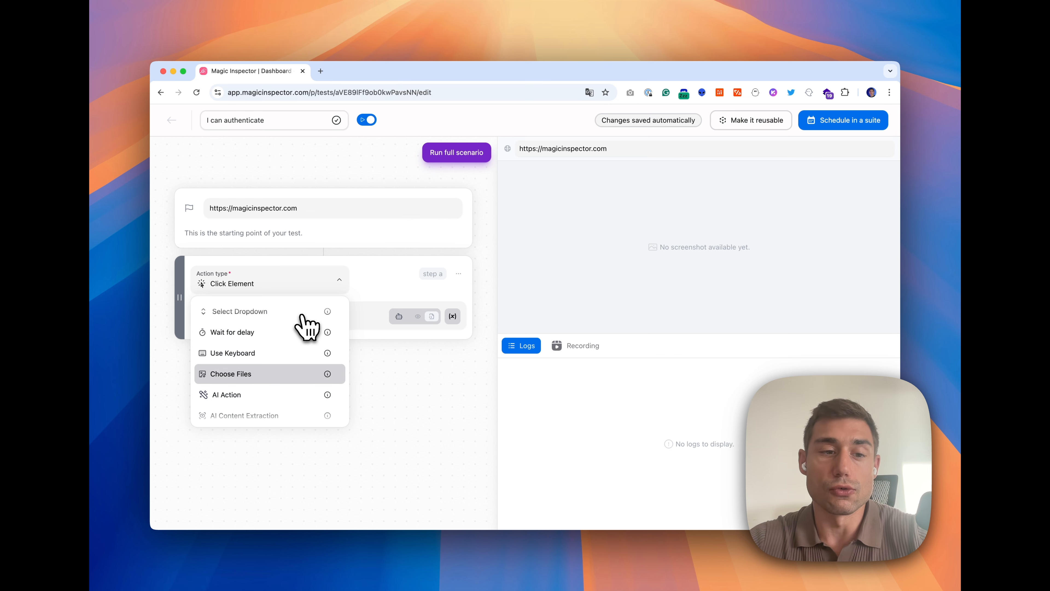
{"action": "left_click", "coordinate": [278, 331]}
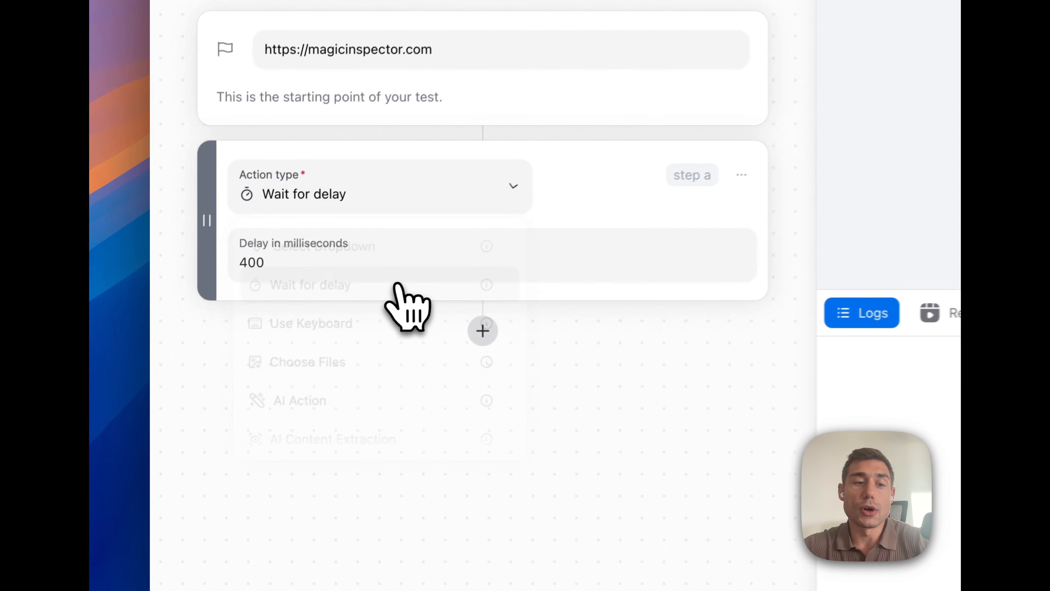
{"action": "left_click", "coordinate": [392, 263]}
{"action": "key", "text": "super+a"}
{"action": "key", "text": "BackSpace"}
{"action": "type", "text": "1000"}
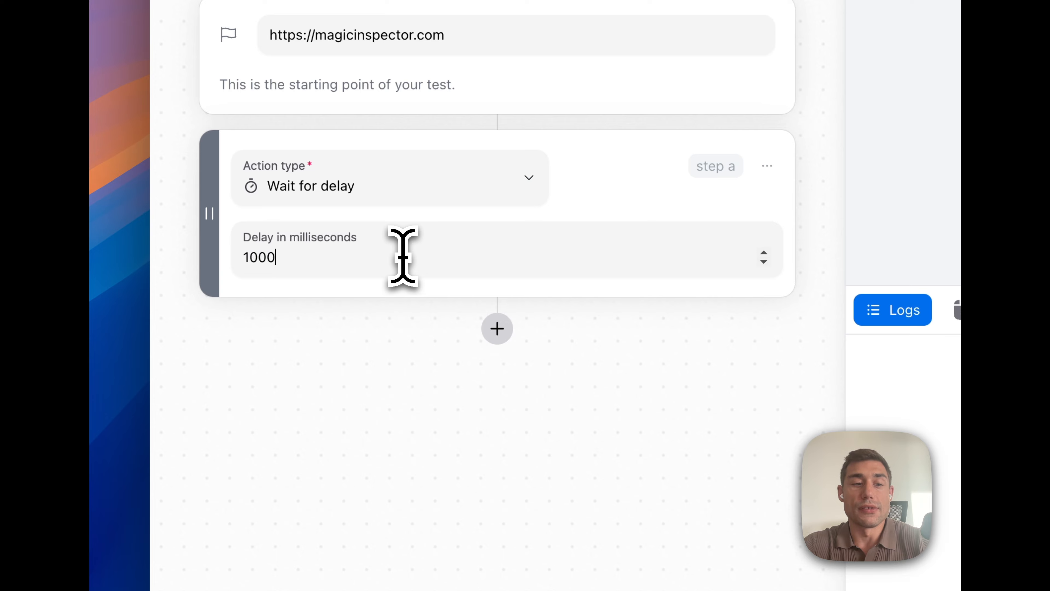
{"action": "left_click", "coordinate": [390, 356]}
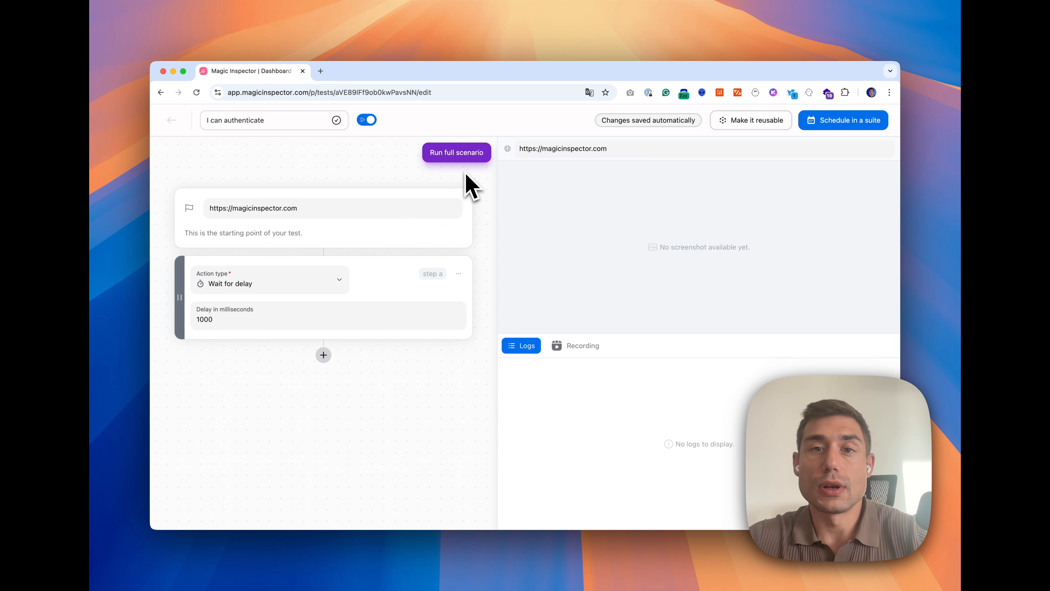
Run the full scenario until it passes, then return to edition mode
{"action": "left_click", "coordinate": [462, 159]}
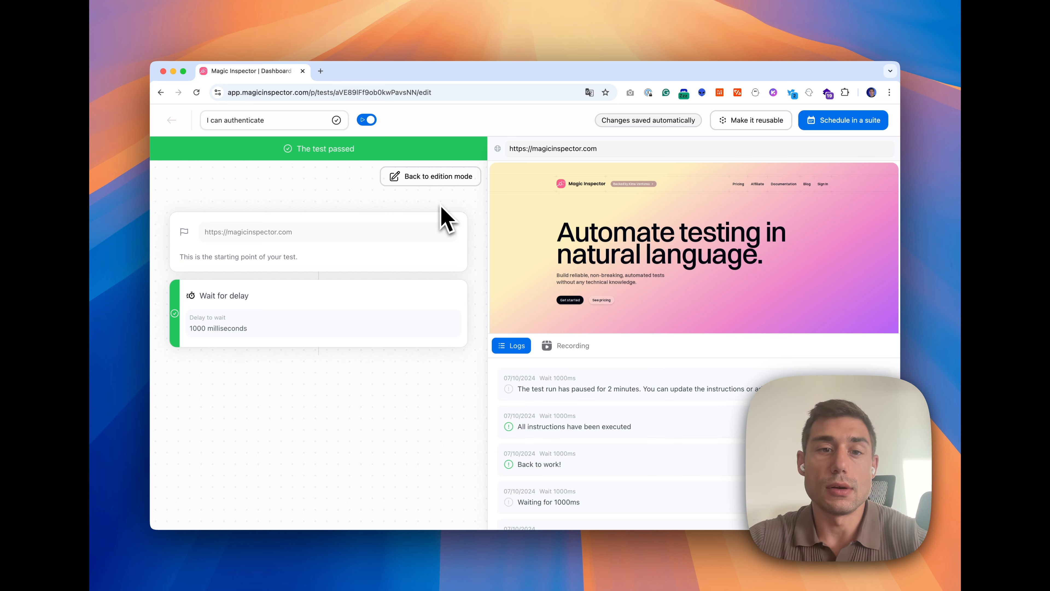
{"action": "left_click", "coordinate": [431, 179]}
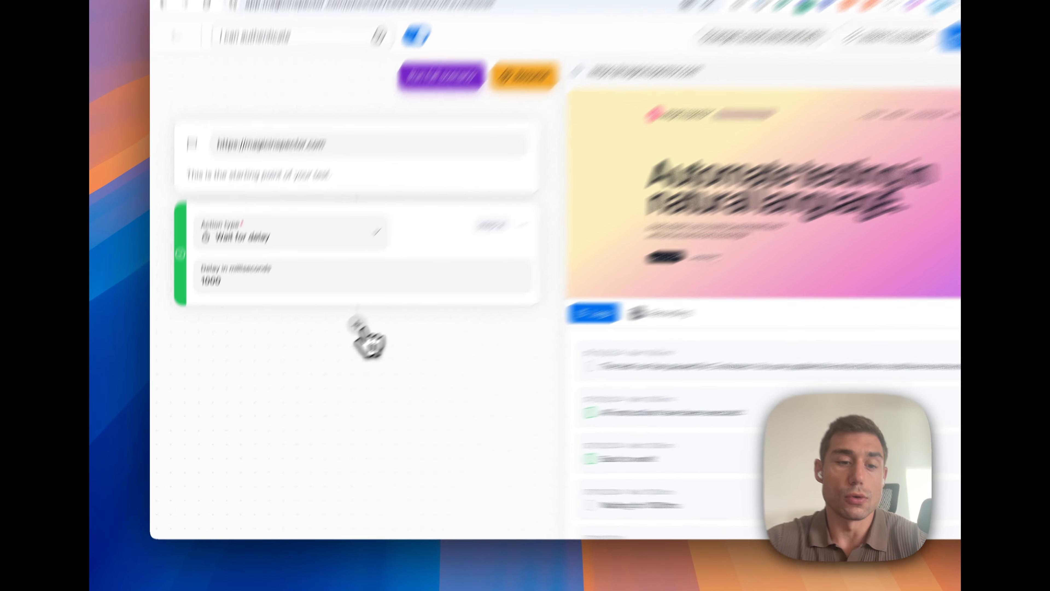
Add a Click Element step after the delay, described as 'The sign in button'
{"action": "left_click", "coordinate": [356, 319]}
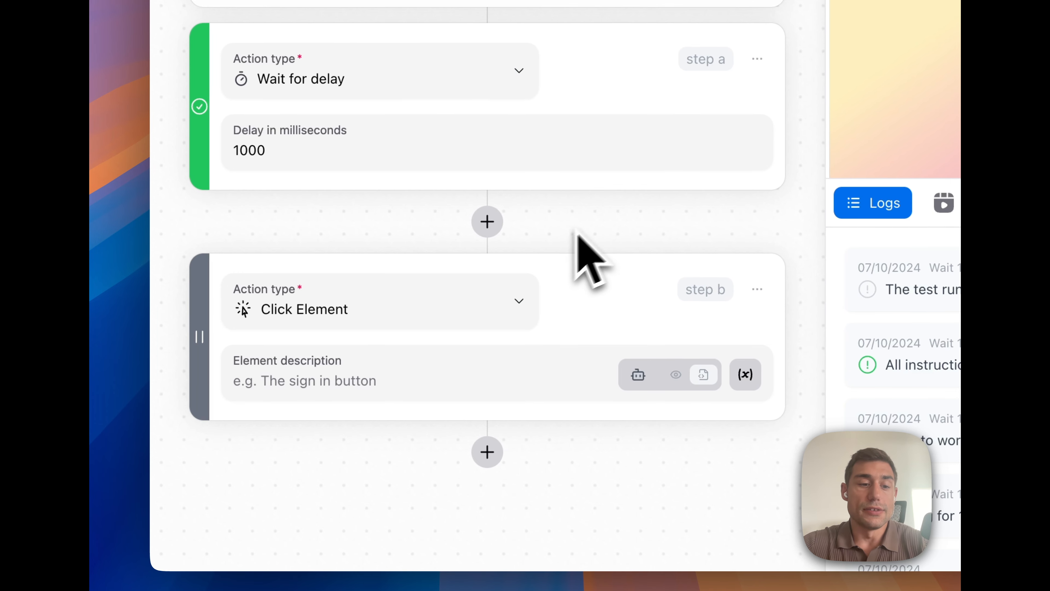
{"action": "left_click", "coordinate": [355, 367]}
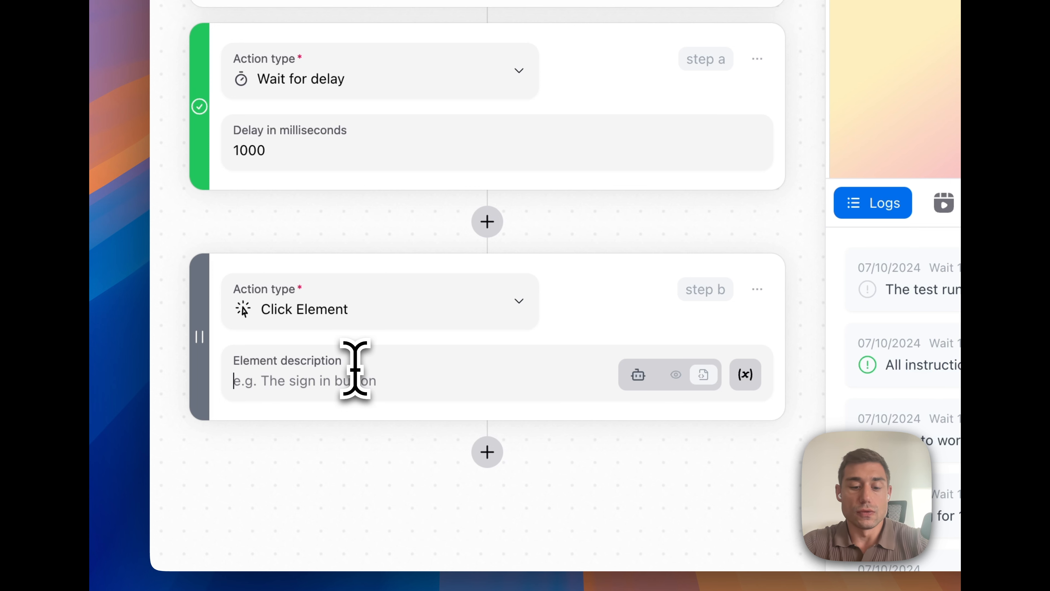
{"action": "type", "text": "The sign"}
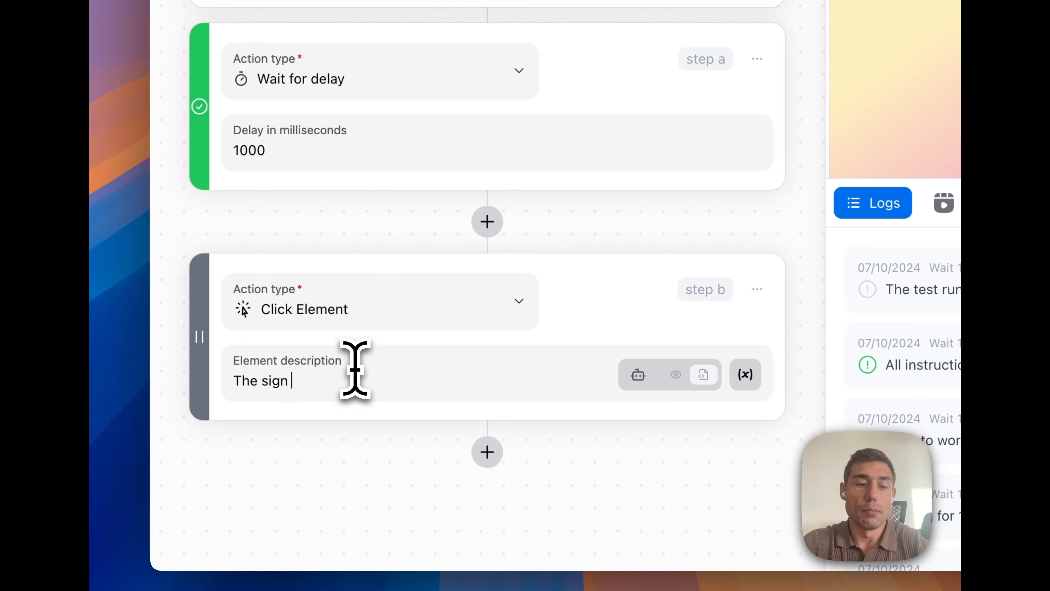
{"action": "type", "text": " in button"}
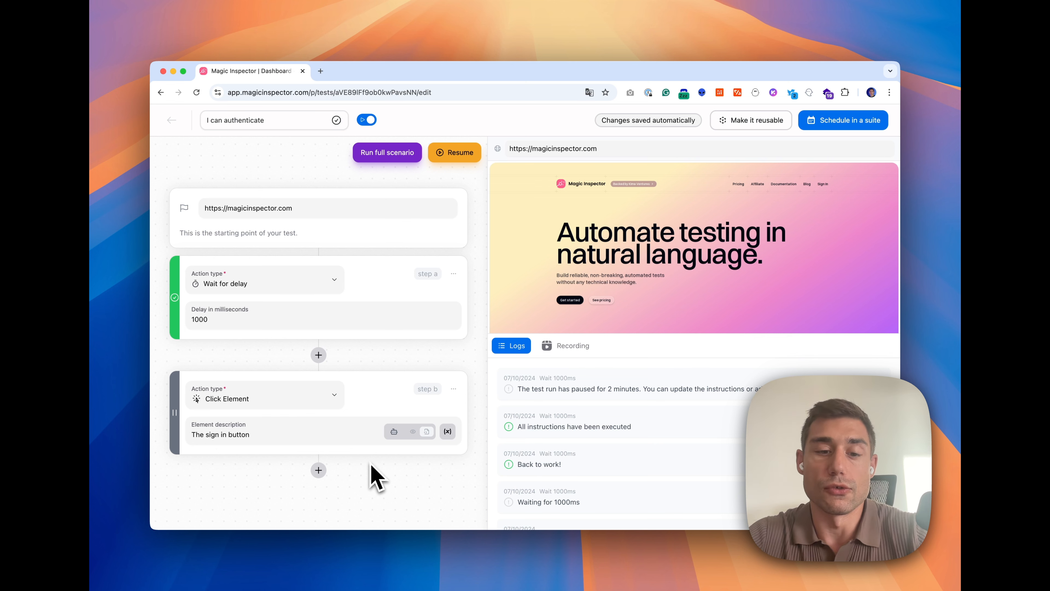
Resume the test run so the sign-in click executes and the test passes
{"action": "mouse_move", "coordinate": [398, 430]}
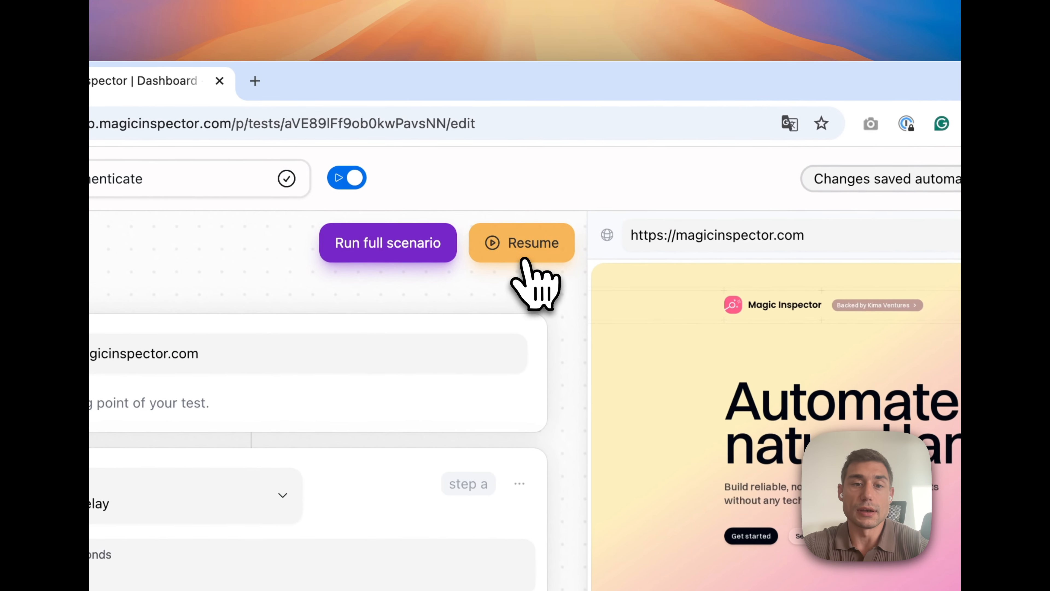
{"action": "left_click", "coordinate": [459, 159]}
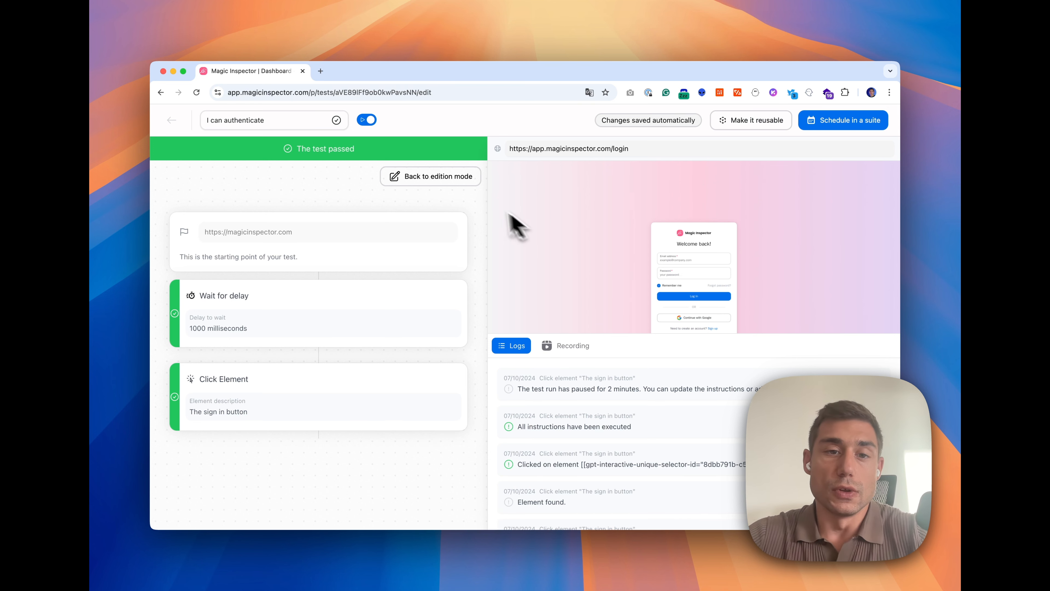
Add a third Fill Input step described as 'The email input' and enter the login e-mail as its value
{"action": "left_click", "coordinate": [433, 179]}
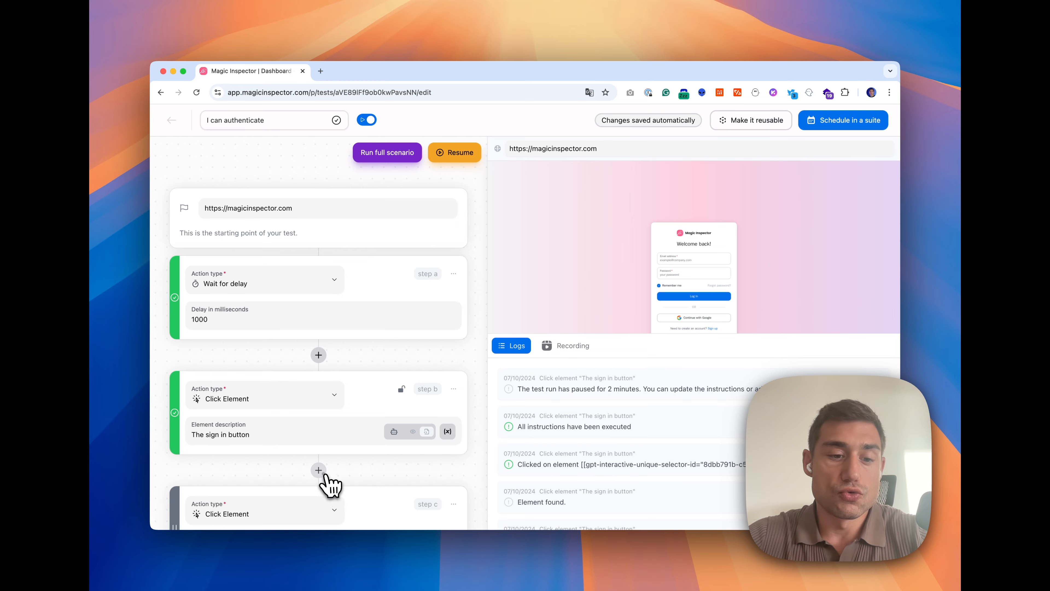
{"action": "left_click", "coordinate": [318, 470]}
{"action": "left_click", "coordinate": [253, 490]}
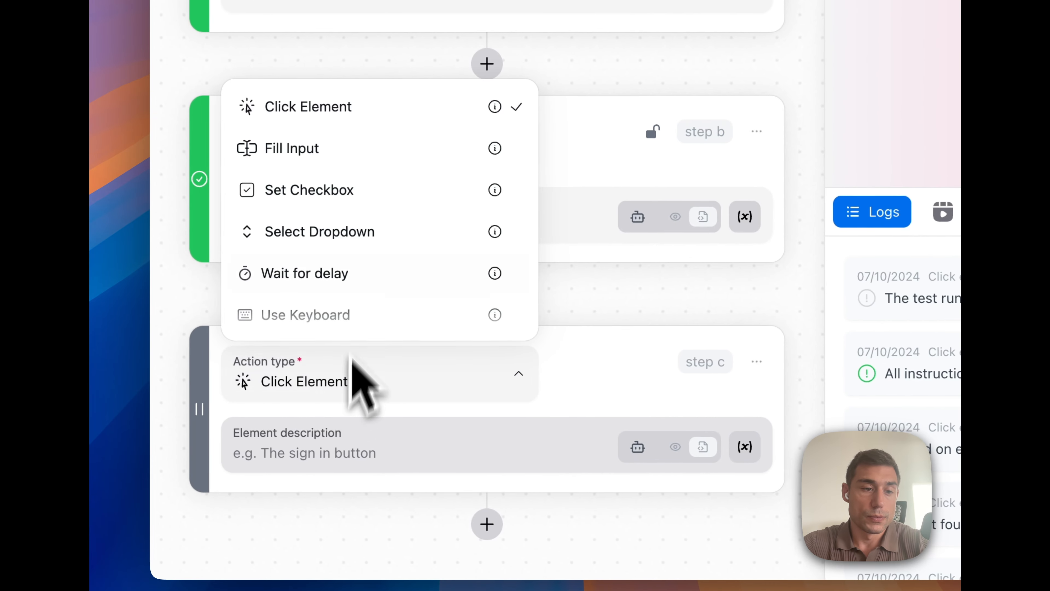
{"action": "left_click", "coordinate": [341, 149]}
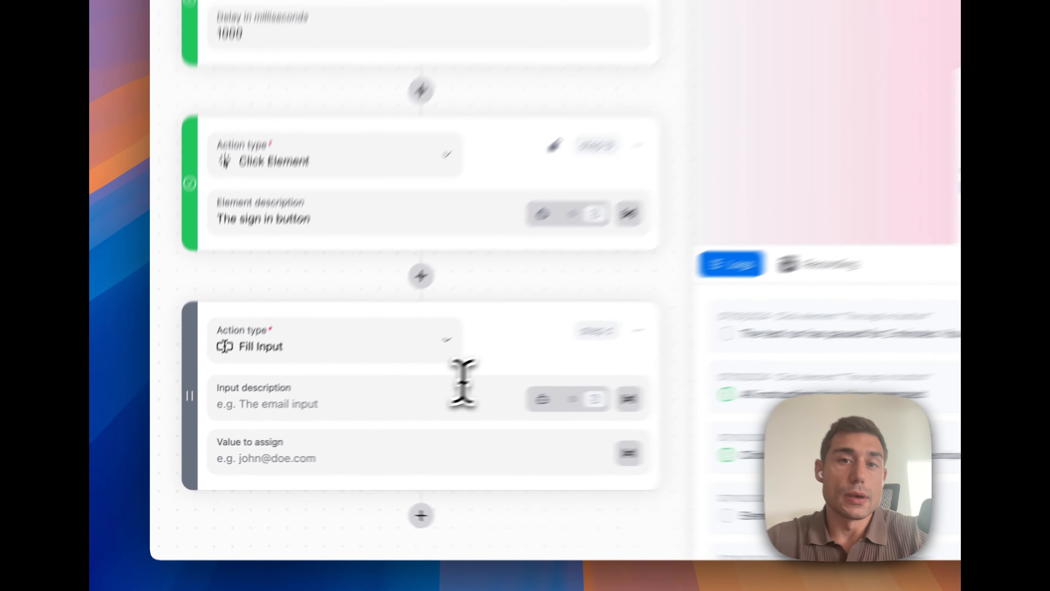
{"action": "left_click", "coordinate": [482, 446]}
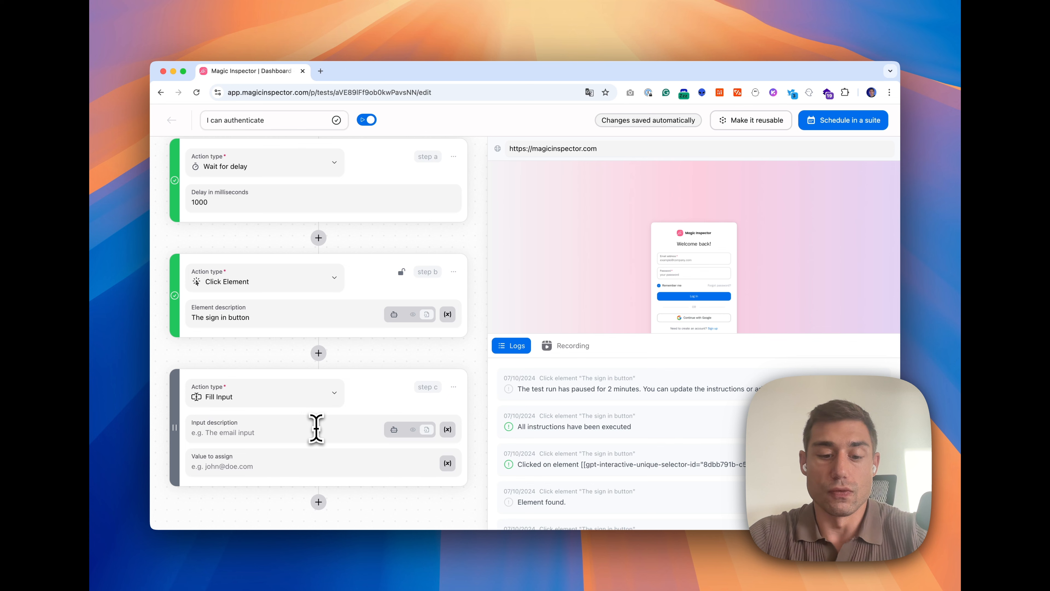
{"action": "type", "text": "The email in"}
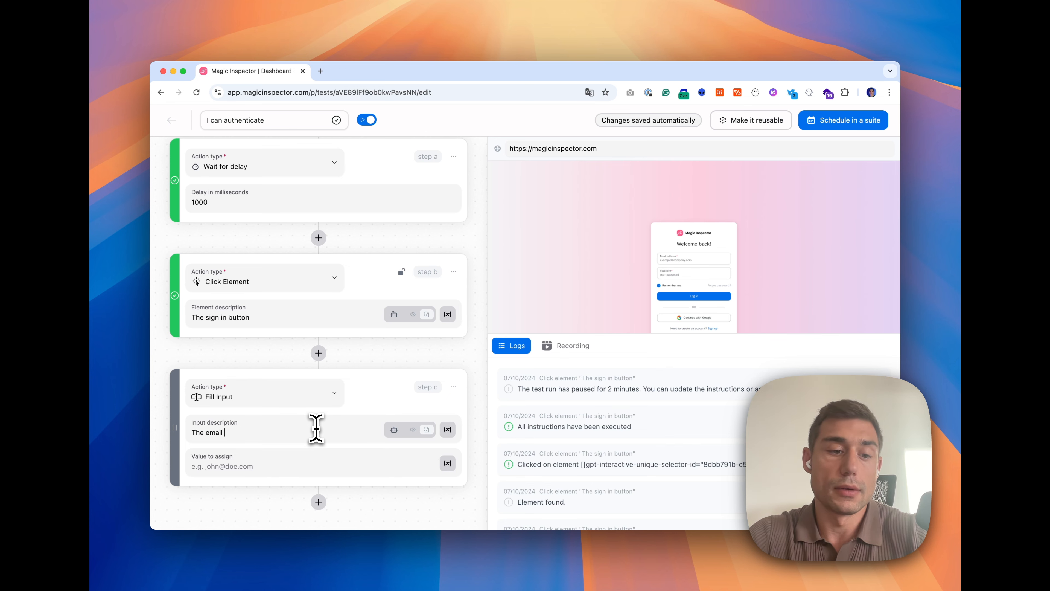
{"action": "type", "text": "put"}
{"action": "left_click", "coordinate": [355, 411]}
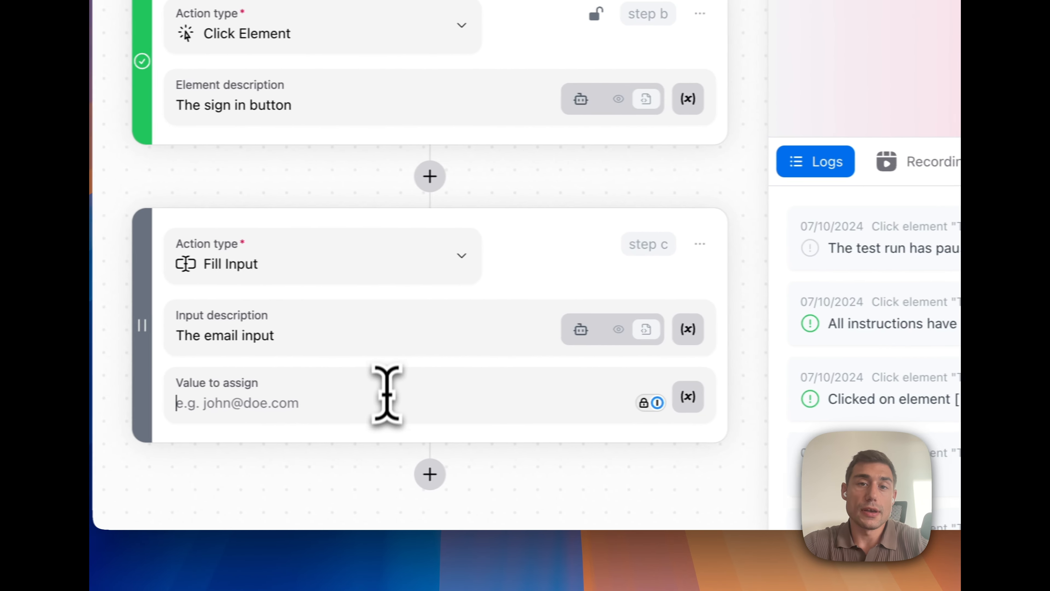
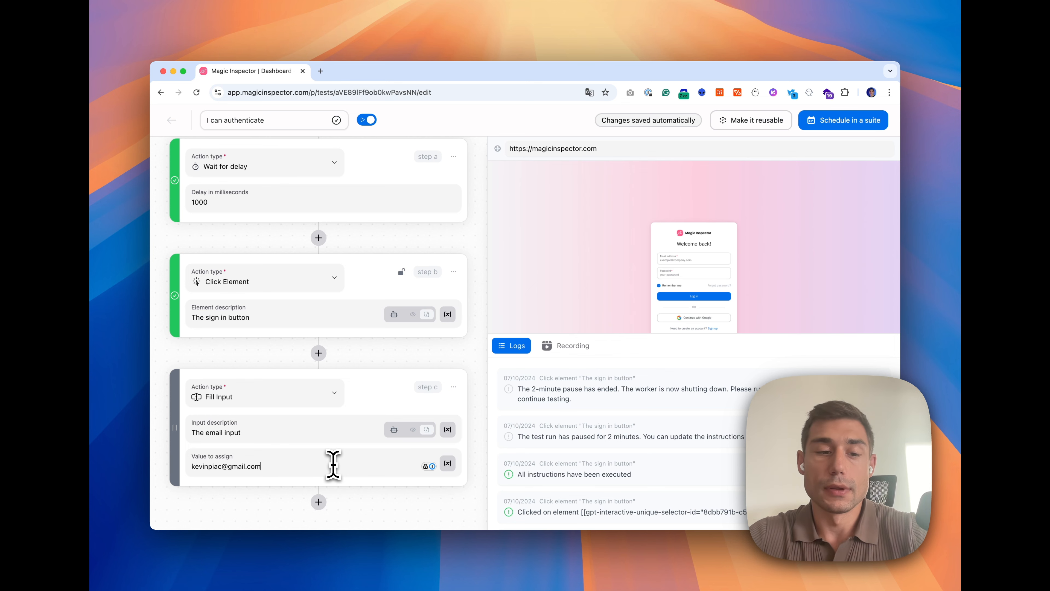
Replace the typed e-mail with a new user_email variable, 'The magic inspector user email', using {{user_email}}
{"action": "key", "text": "super+BackSpace"}
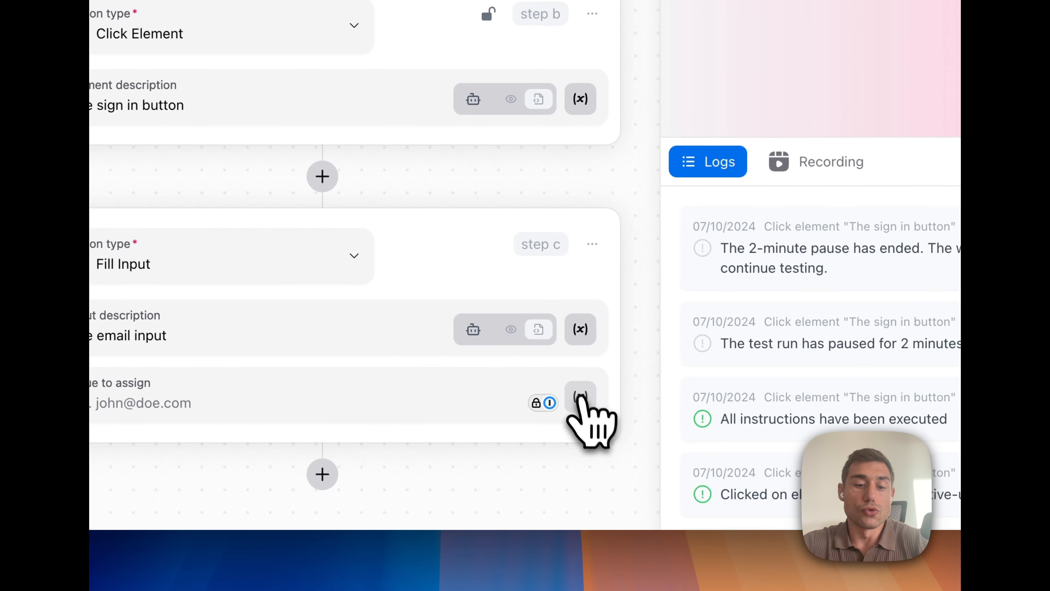
{"action": "left_click", "coordinate": [583, 404]}
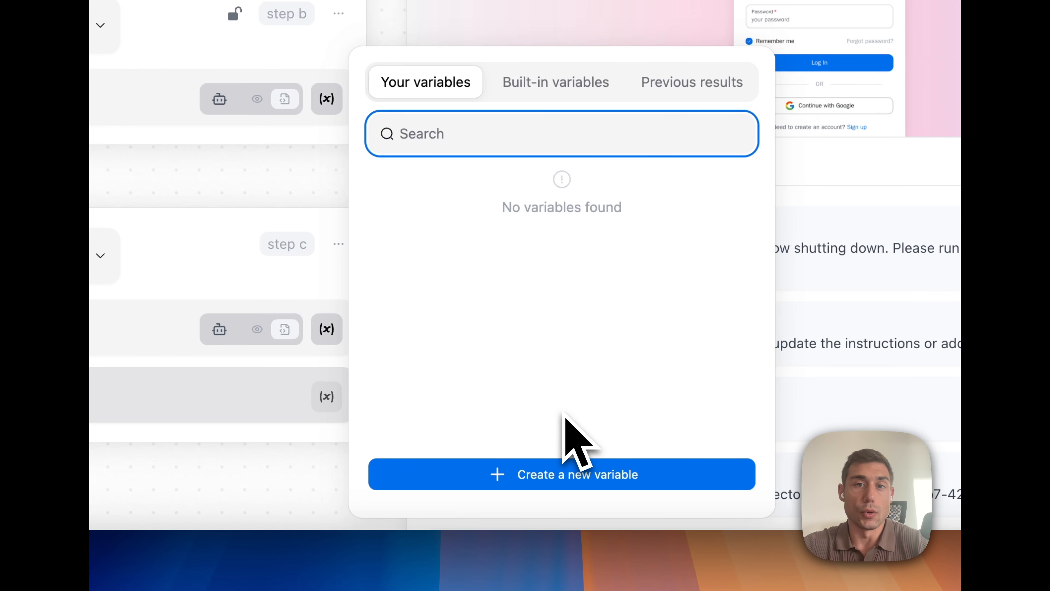
{"action": "left_click", "coordinate": [568, 476]}
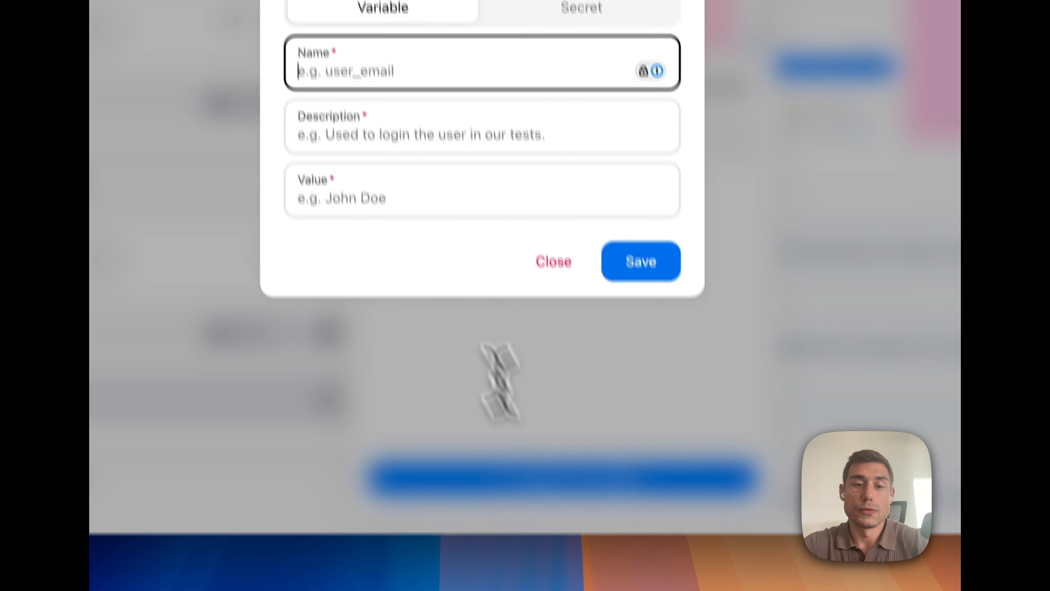
{"action": "type", "text": "user_email"}
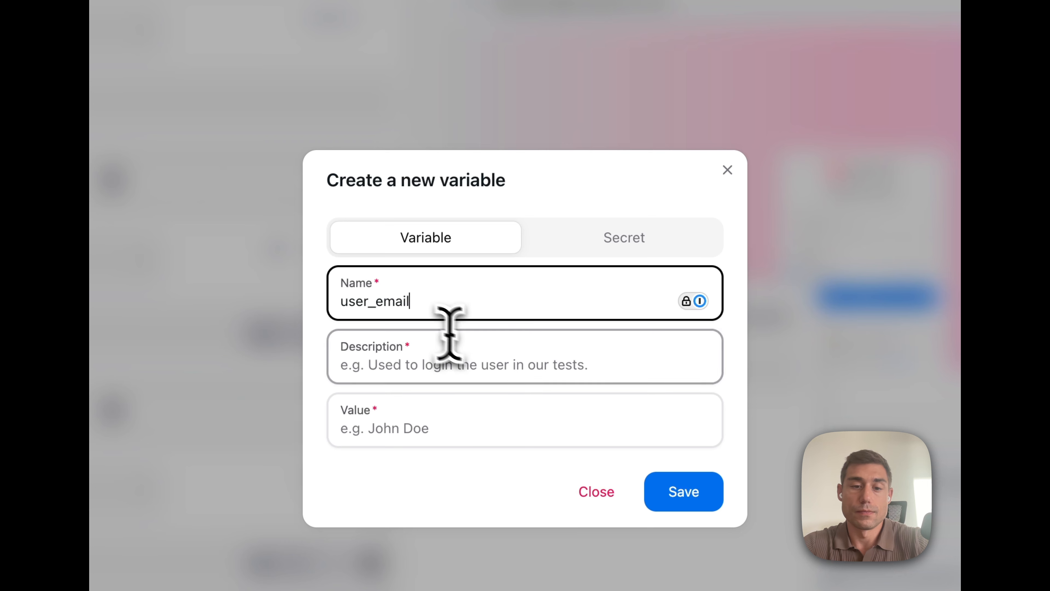
{"action": "left_click", "coordinate": [471, 359]}
{"action": "type", "text": "The magic inspector user email"}
{"action": "left_click", "coordinate": [488, 420]}
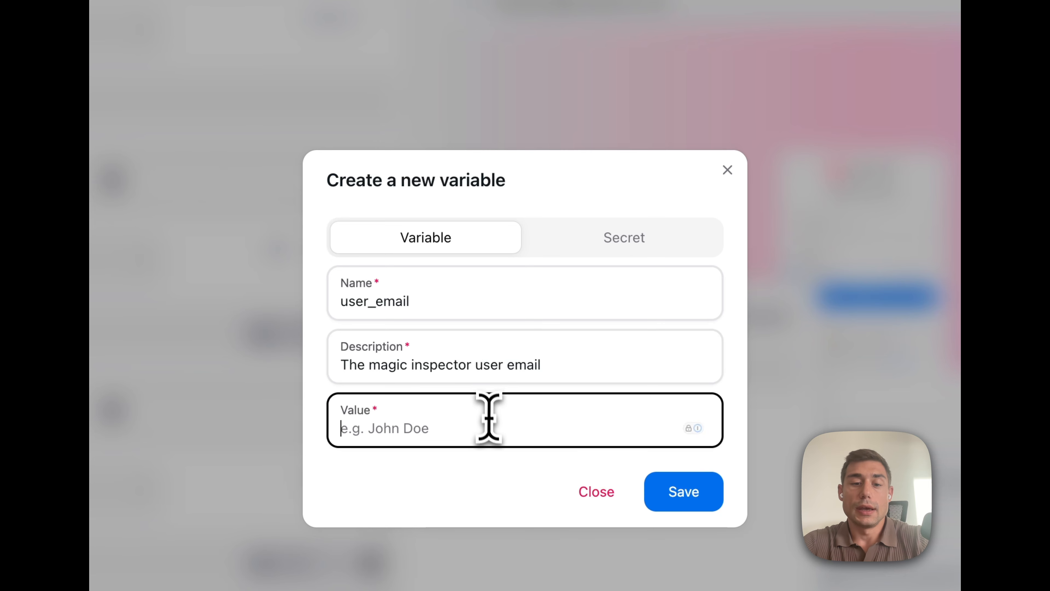
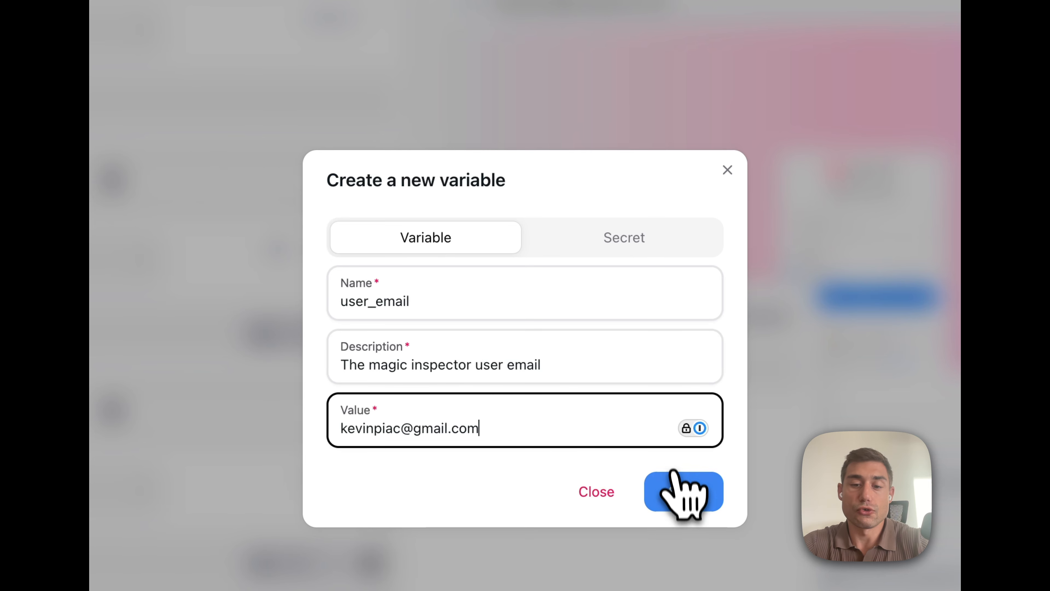
{"action": "left_click", "coordinate": [684, 494]}
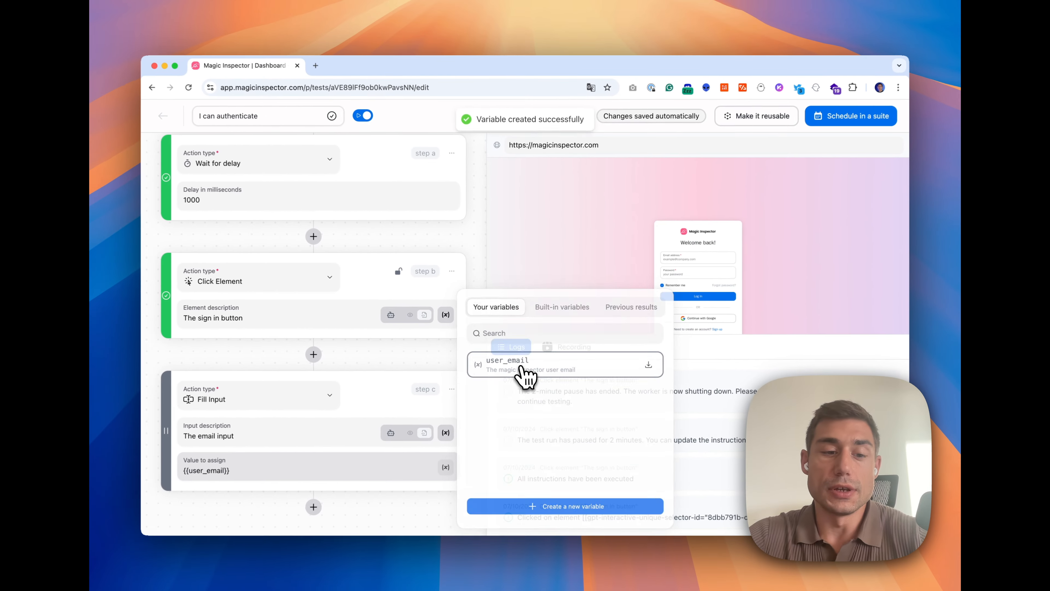
{"action": "left_click", "coordinate": [517, 432]}
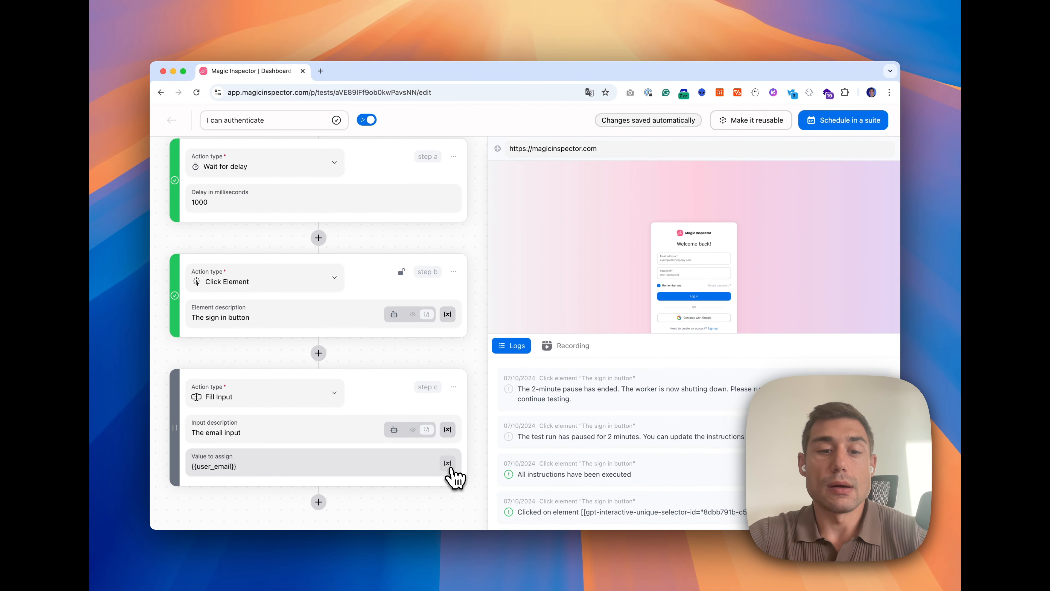
Create a user_password secret described as 'The magic inspector user password', holding the account password
{"action": "left_click", "coordinate": [448, 463]}
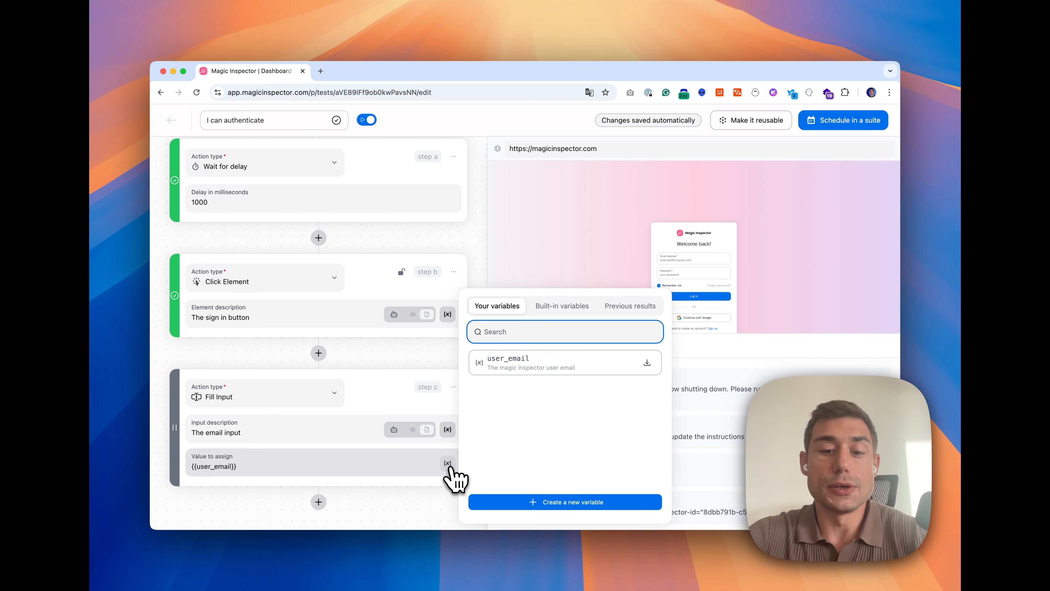
{"action": "left_click", "coordinate": [549, 502]}
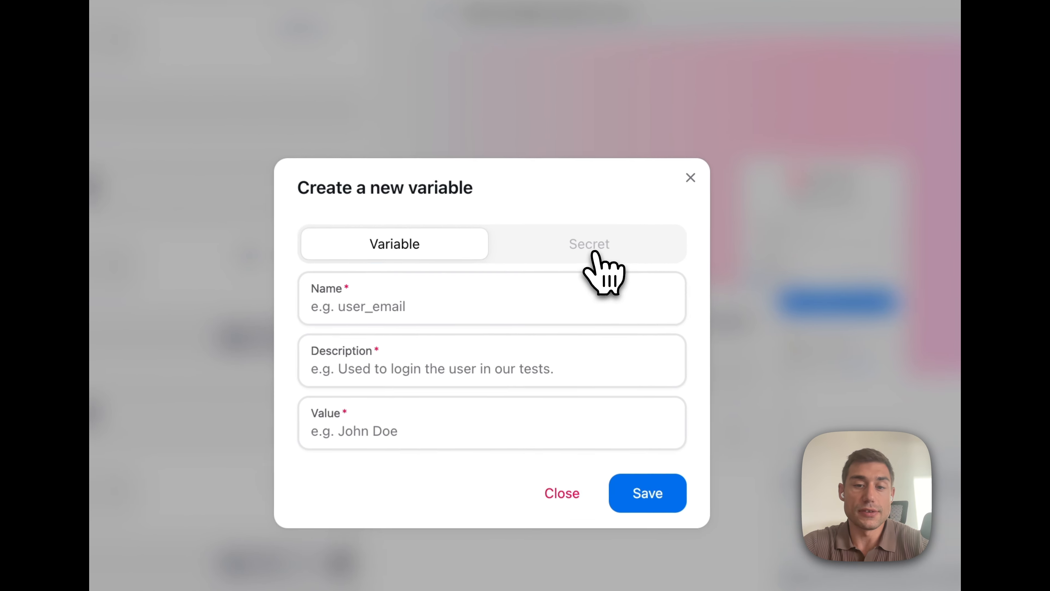
{"action": "left_click", "coordinate": [561, 268]}
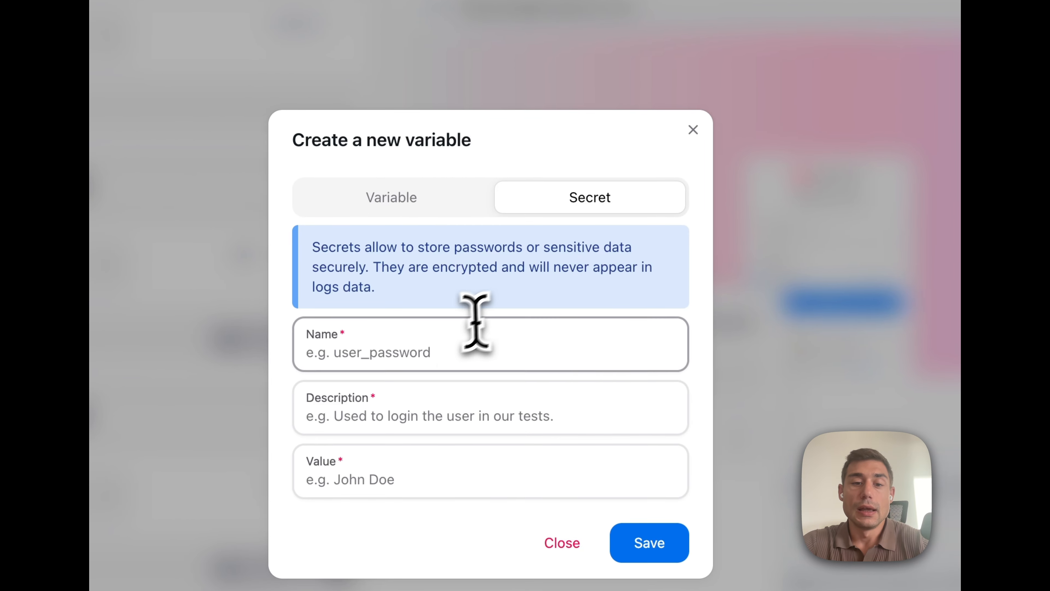
{"action": "left_click", "coordinate": [457, 345]}
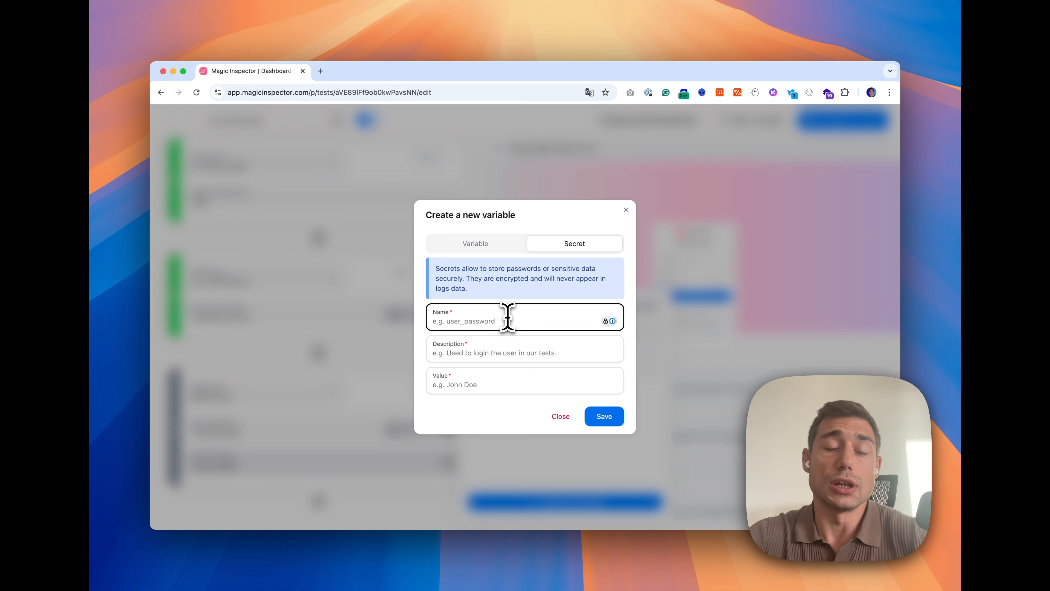
{"action": "type", "text": "use"}
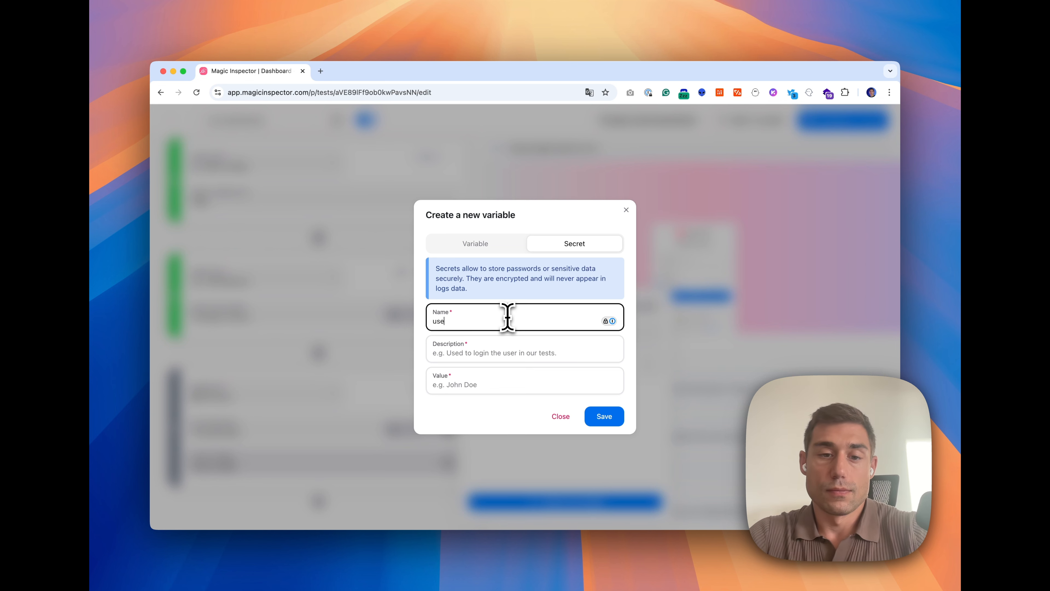
{"action": "type", "text": "r_passwor"}
{"action": "type", "text": "d"}
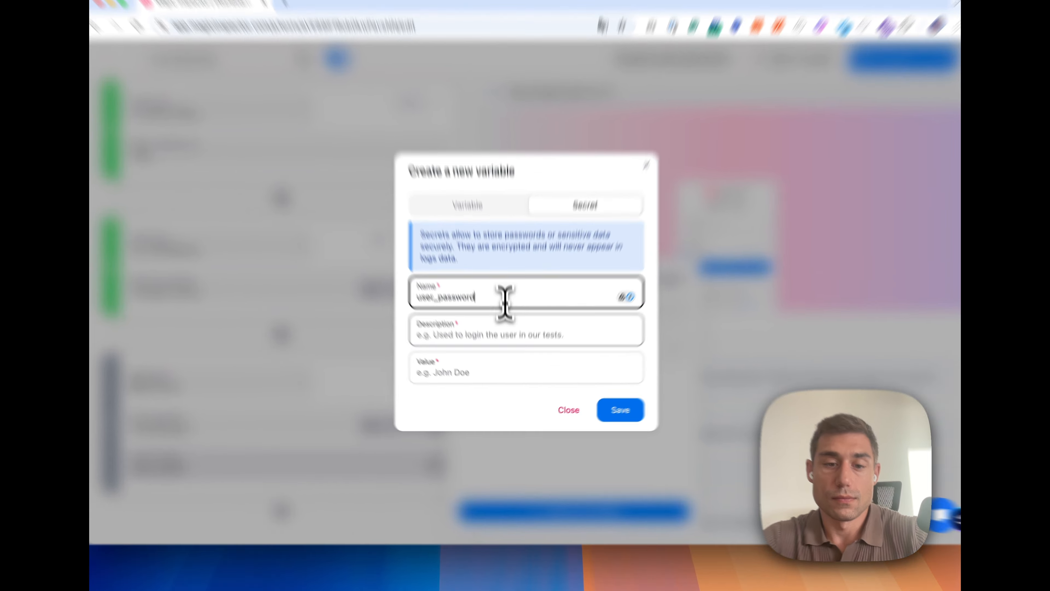
{"action": "left_click", "coordinate": [505, 348]}
{"action": "type", "text": "The magic inspector user password"}
{"action": "key", "text": "Tab"}
{"action": "type", "text": "•••••••••"}
{"action": "left_click", "coordinate": [609, 417]}
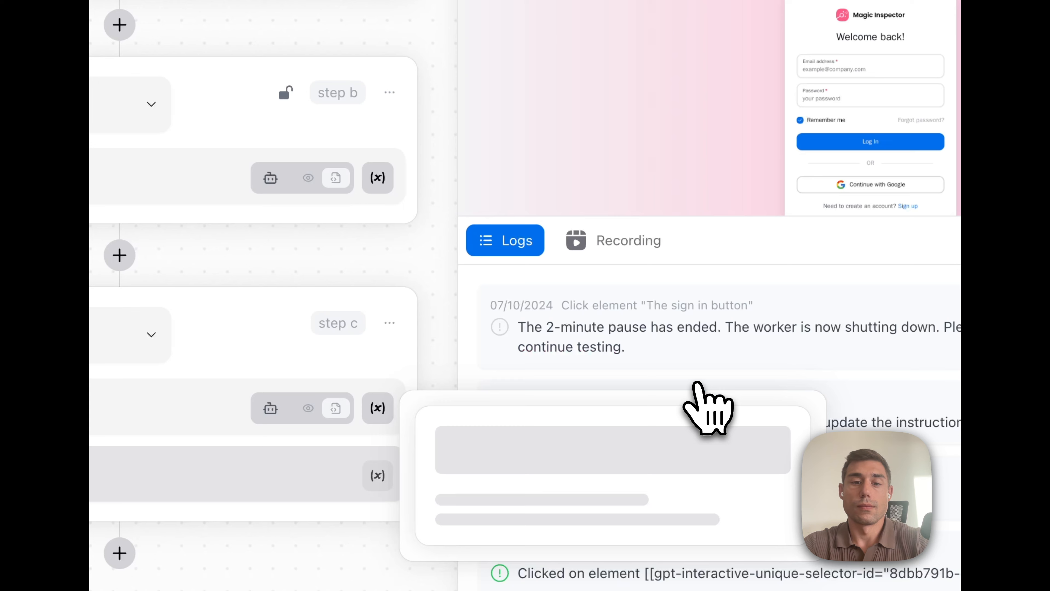
Add step d, a Fill Input for 'The password input' using the {{user_password}} secret
{"action": "left_click", "coordinate": [465, 286]}
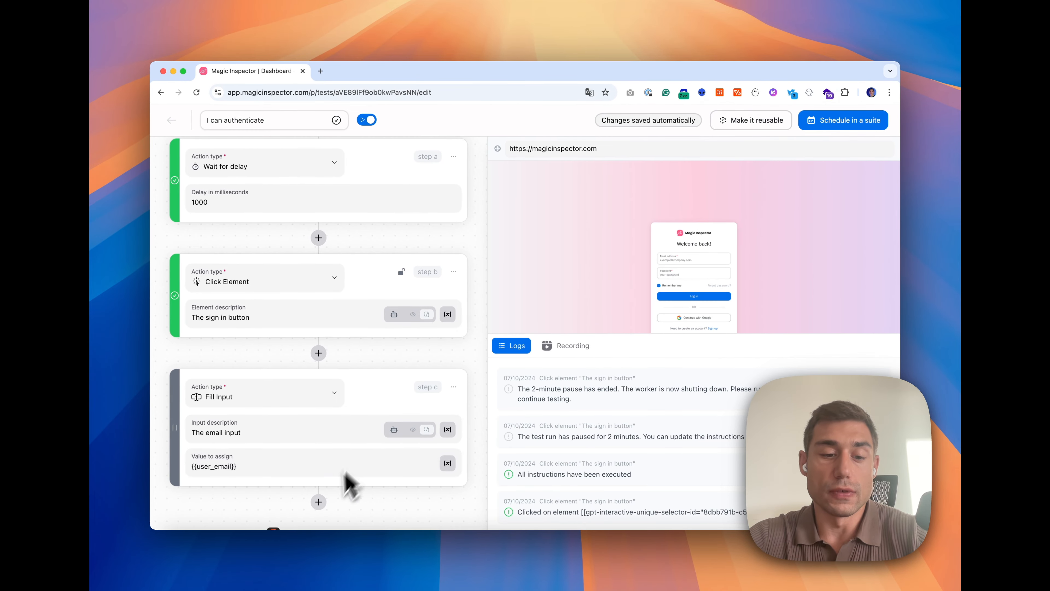
{"action": "scroll", "coordinate": [616, 467], "scroll_direction": "down", "scroll_amount": 5}
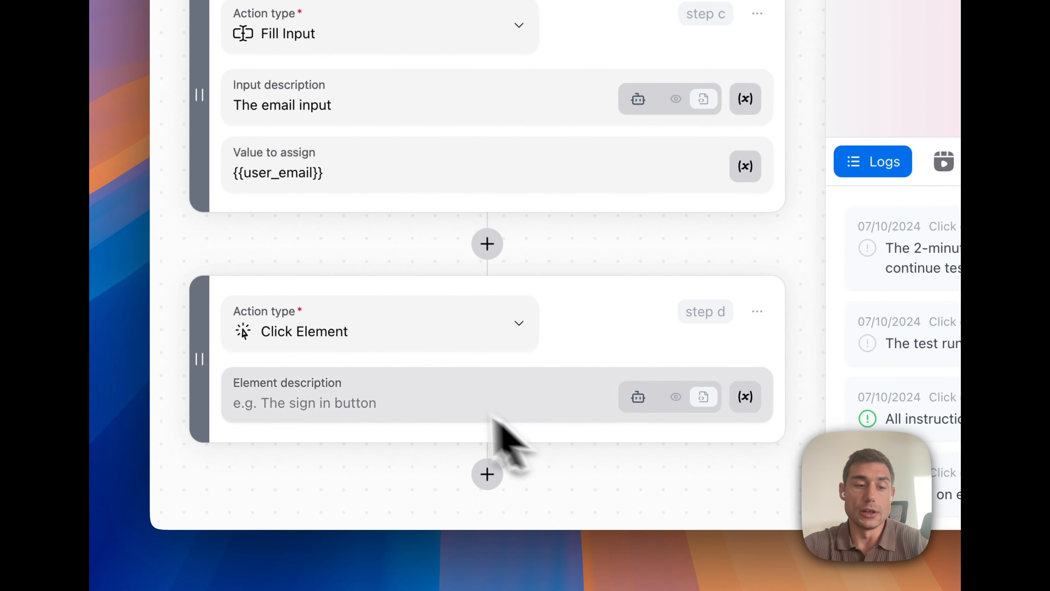
{"action": "left_click", "coordinate": [384, 354]}
{"action": "left_click", "coordinate": [292, 114]}
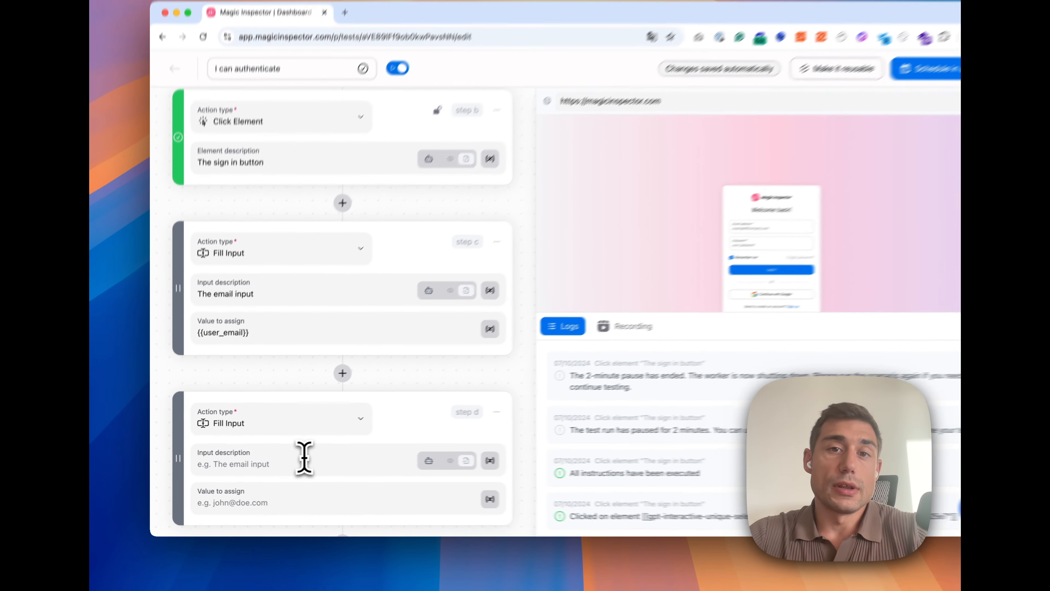
{"action": "left_click", "coordinate": [304, 458]}
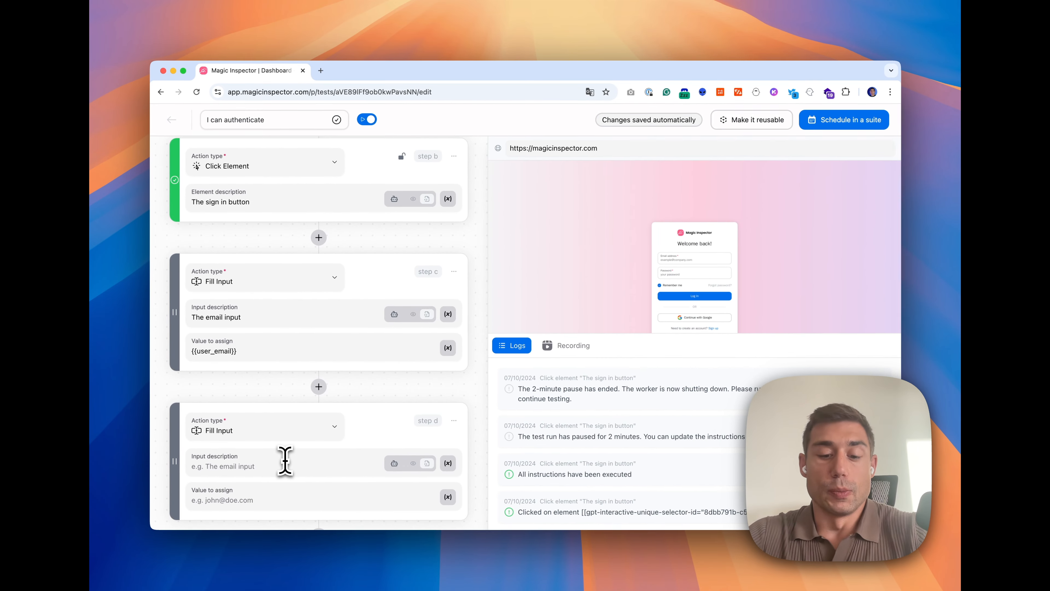
{"action": "type", "text": "The password input"}
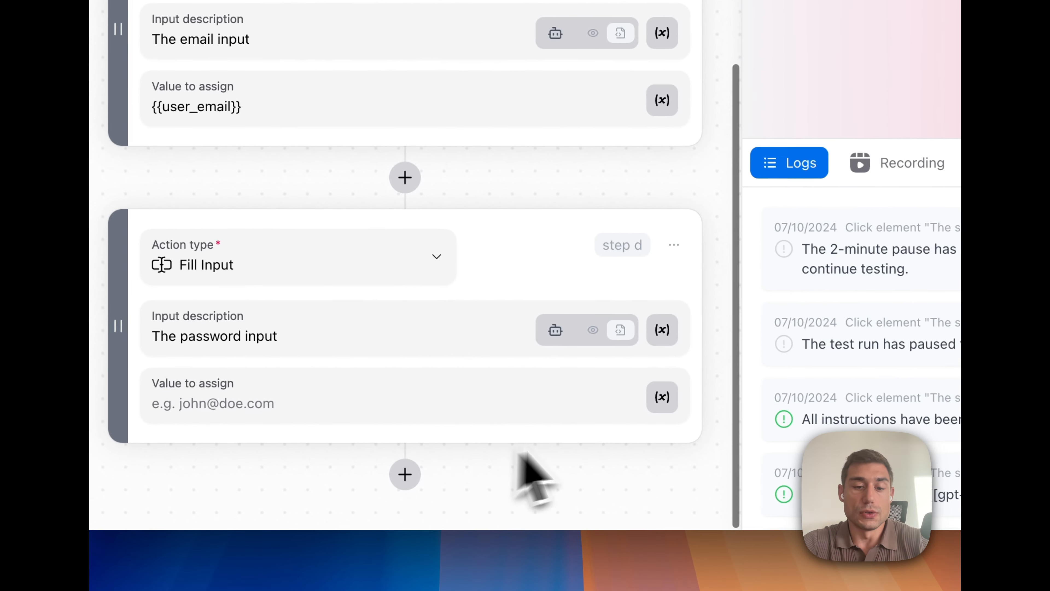
{"action": "left_click", "coordinate": [661, 397]}
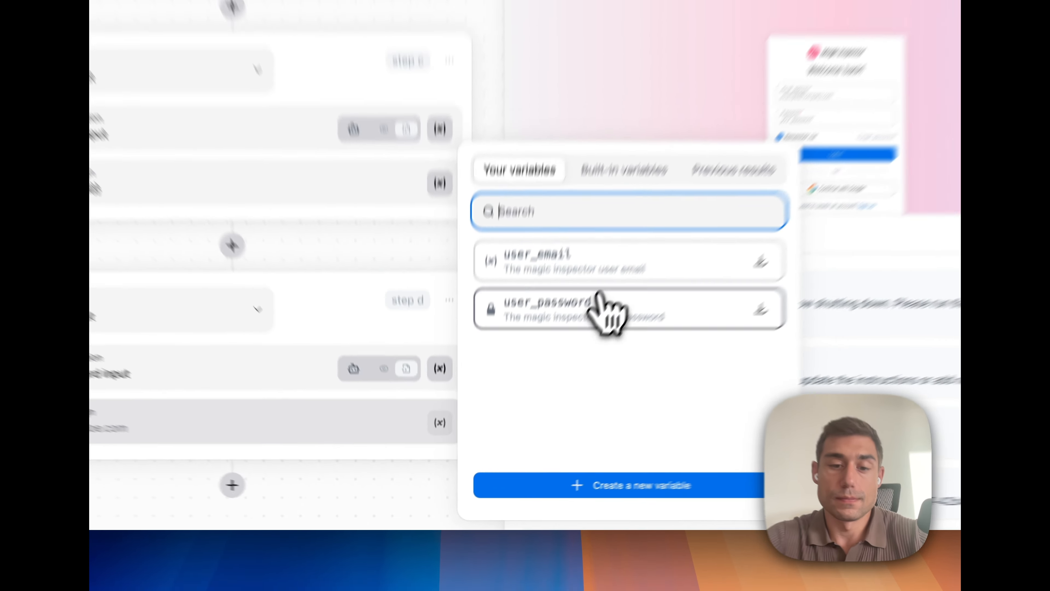
{"action": "left_click", "coordinate": [606, 294]}
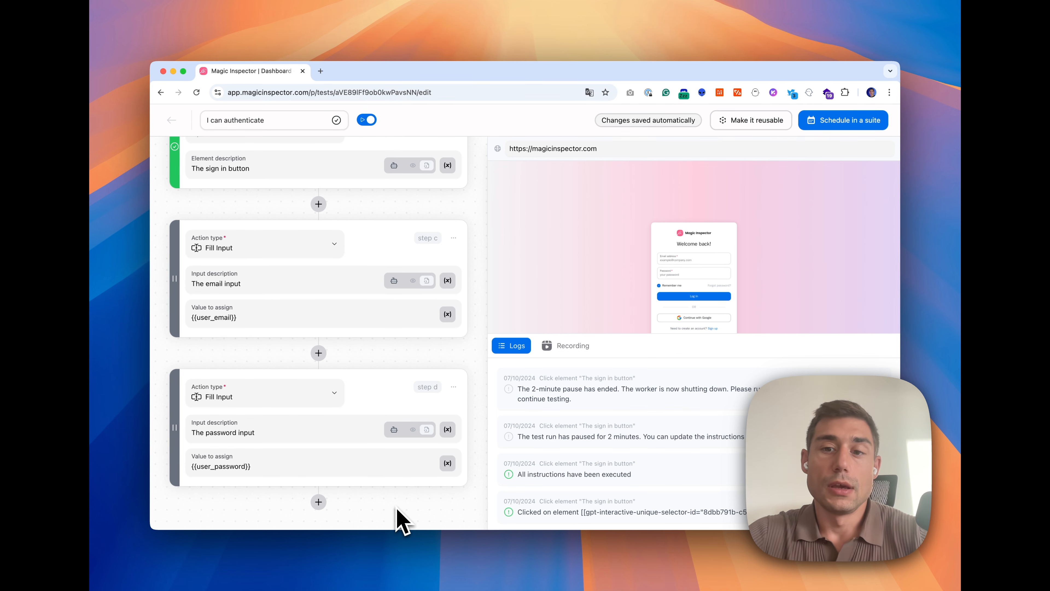
Add step e clicking 'The log in button' and run the full scenario from the start
{"action": "left_click", "coordinate": [318, 502]}
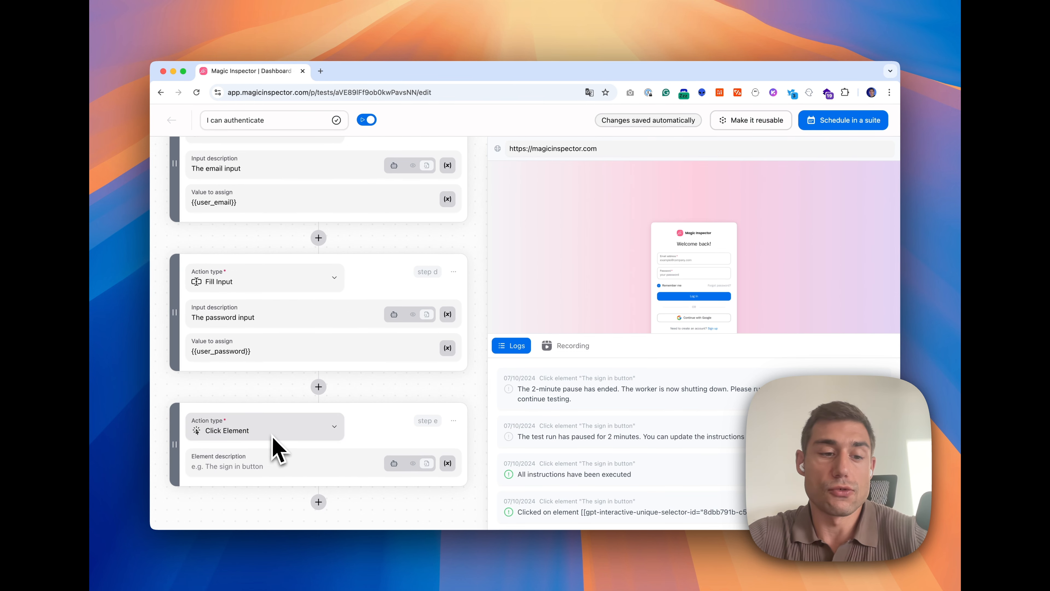
{"action": "type", "text": "The log in butt"}
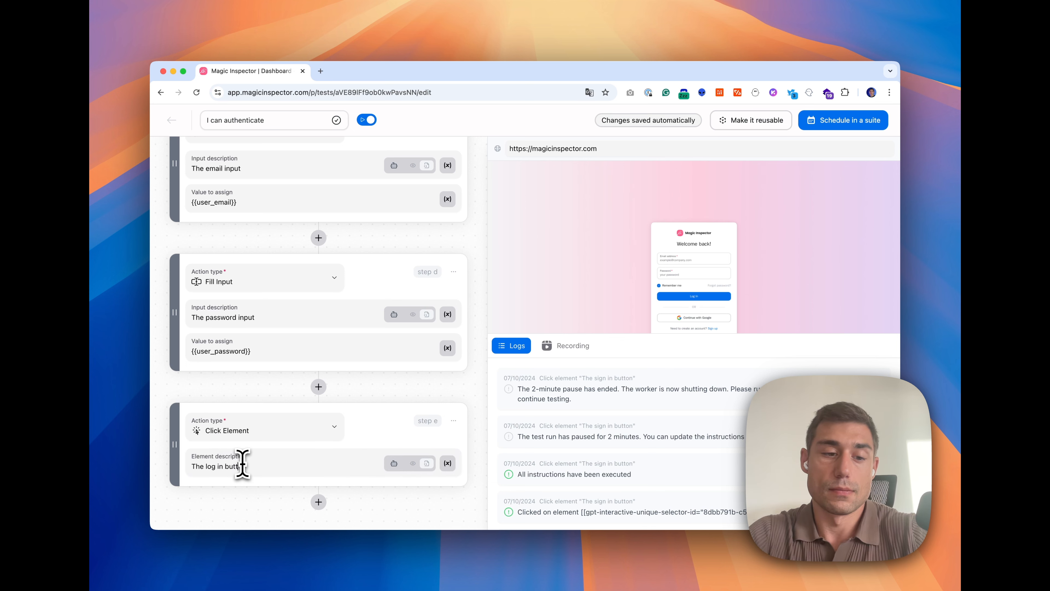
{"action": "type", "text": "on"}
{"action": "scroll", "coordinate": [372, 372], "scroll_direction": "up", "scroll_amount": 10}
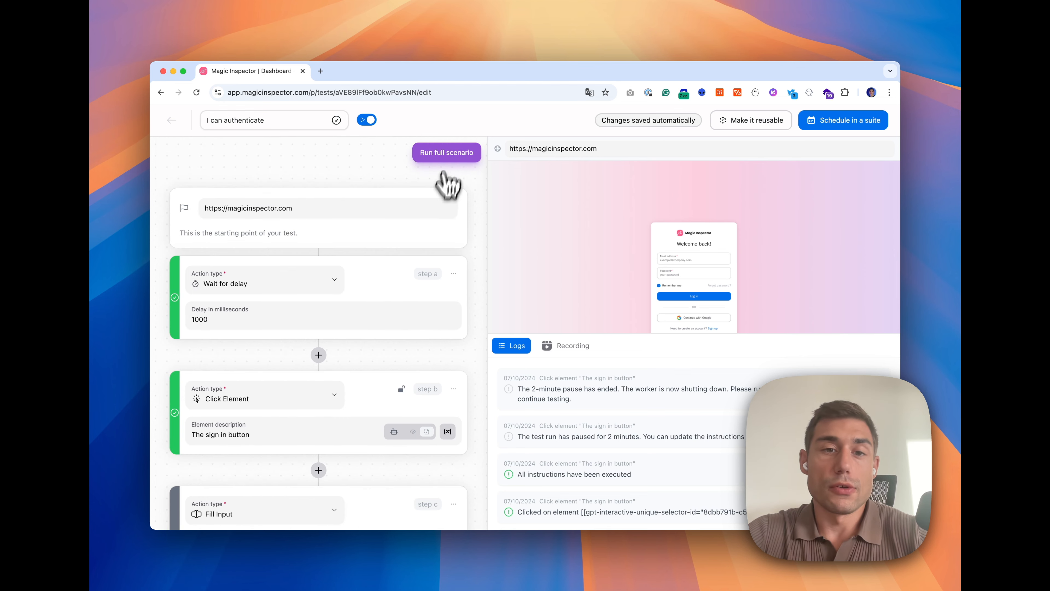
{"action": "left_click", "coordinate": [447, 158]}
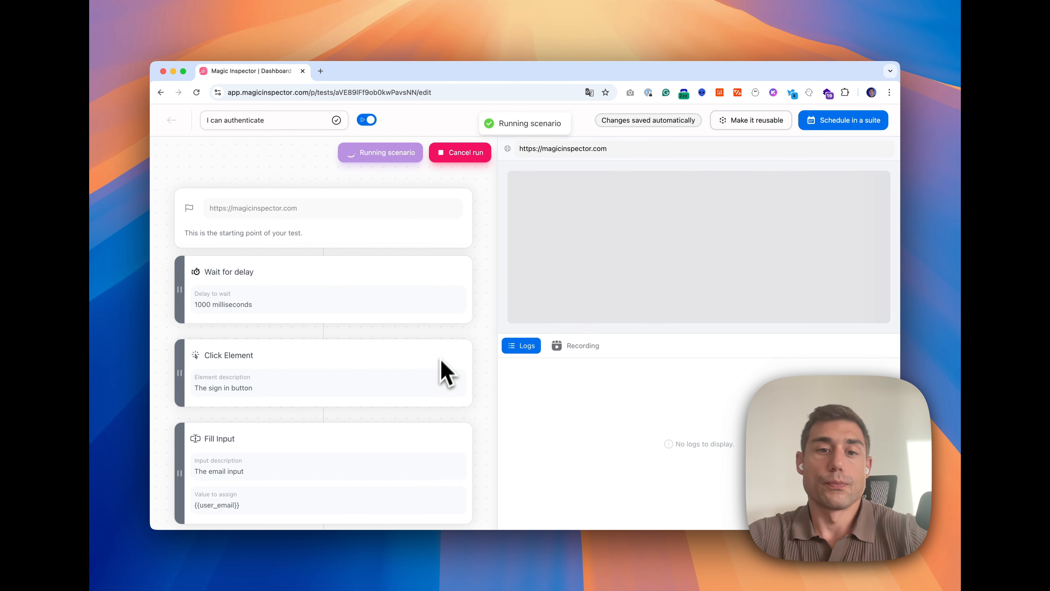
{"action": "scroll", "coordinate": [442, 368], "scroll_direction": "down", "scroll_amount": 5}
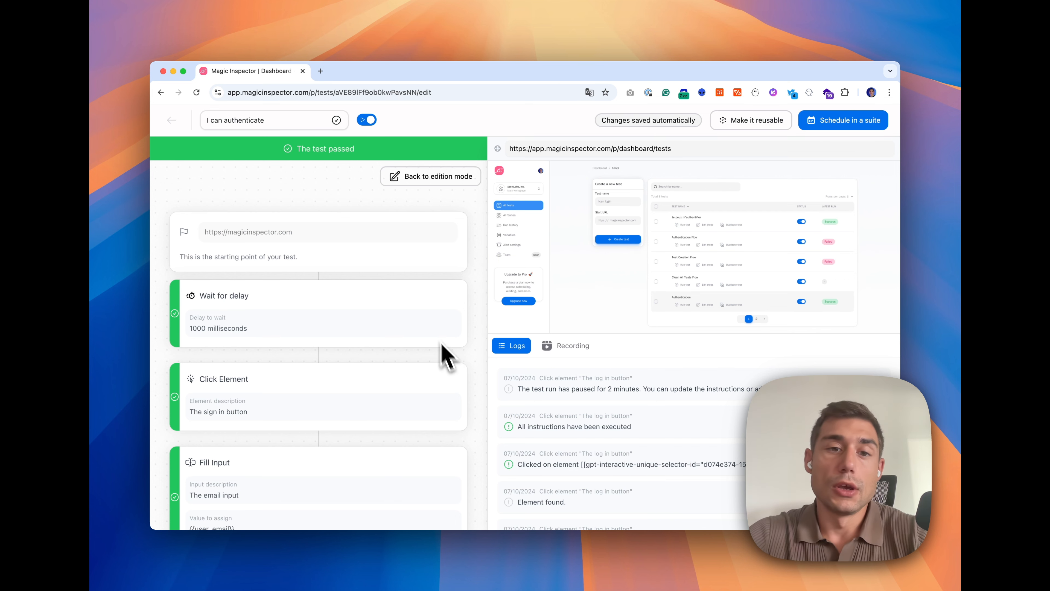
Back in edit mode, make step f an AI Visual Assertion reading 'I am on my dashboard and I can see a list of tests'
{"action": "left_click", "coordinate": [420, 182]}
{"action": "scroll", "coordinate": [433, 289], "scroll_direction": "down", "scroll_amount": 10}
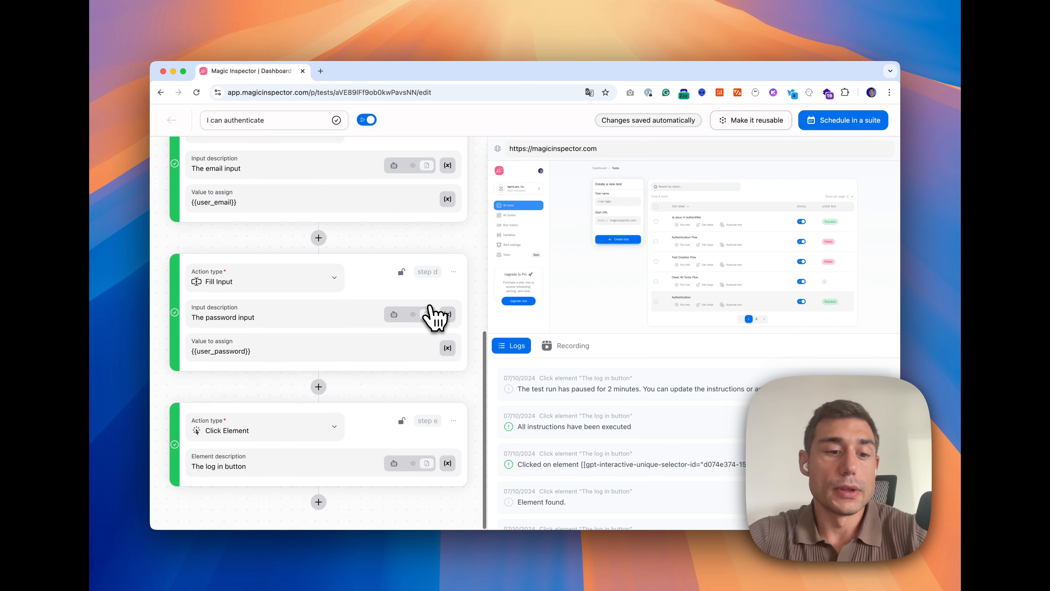
{"action": "scroll", "coordinate": [335, 508], "scroll_direction": "down", "scroll_amount": 3}
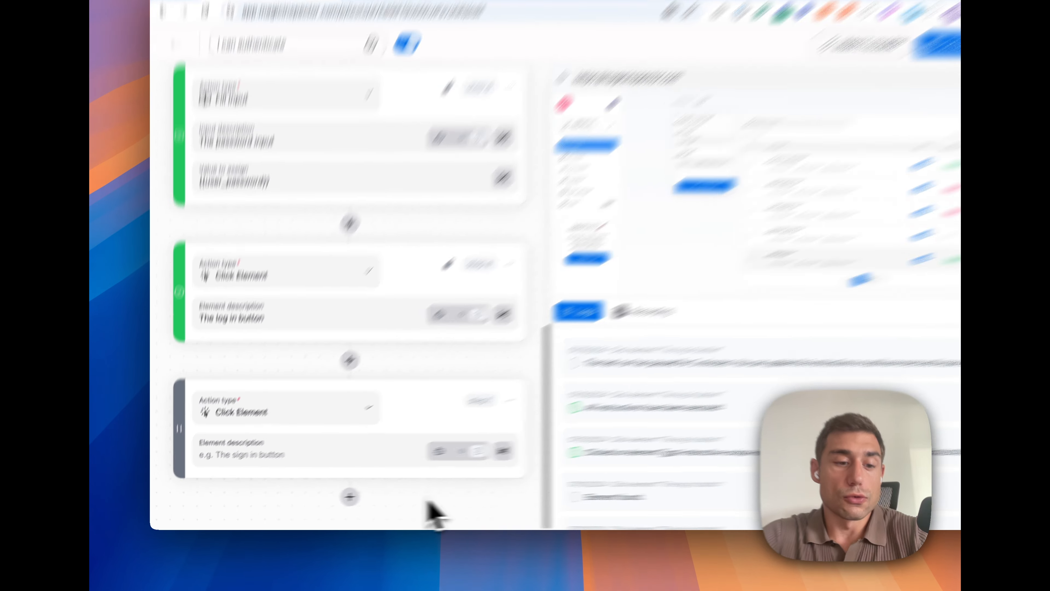
{"action": "left_click", "coordinate": [287, 429]}
{"action": "scroll", "coordinate": [286, 364], "scroll_direction": "down", "scroll_amount": 3}
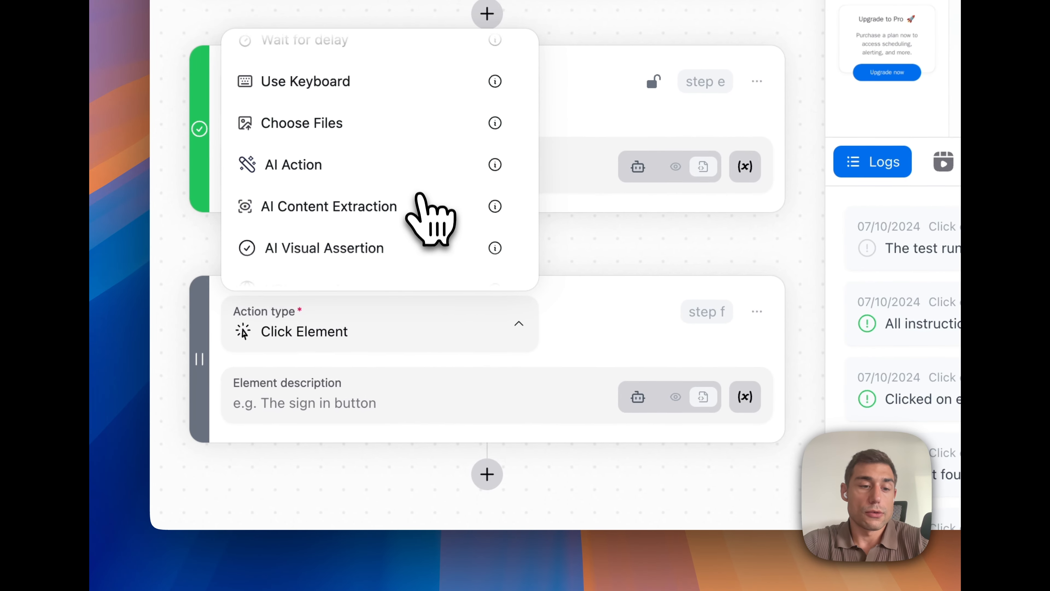
{"action": "scroll", "coordinate": [418, 195], "scroll_direction": "down", "scroll_amount": 3}
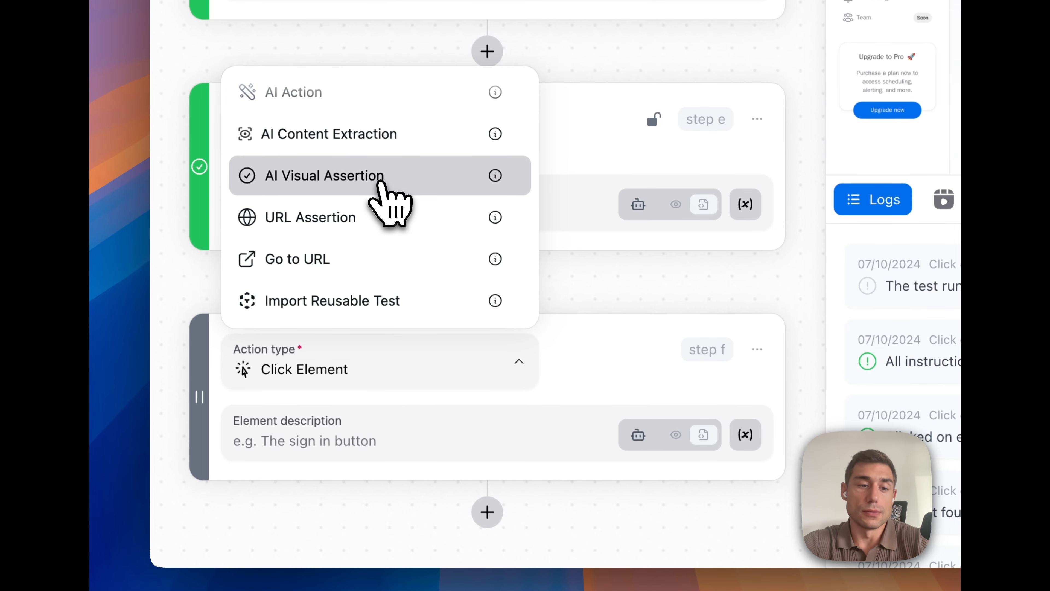
{"action": "left_click", "coordinate": [380, 177]}
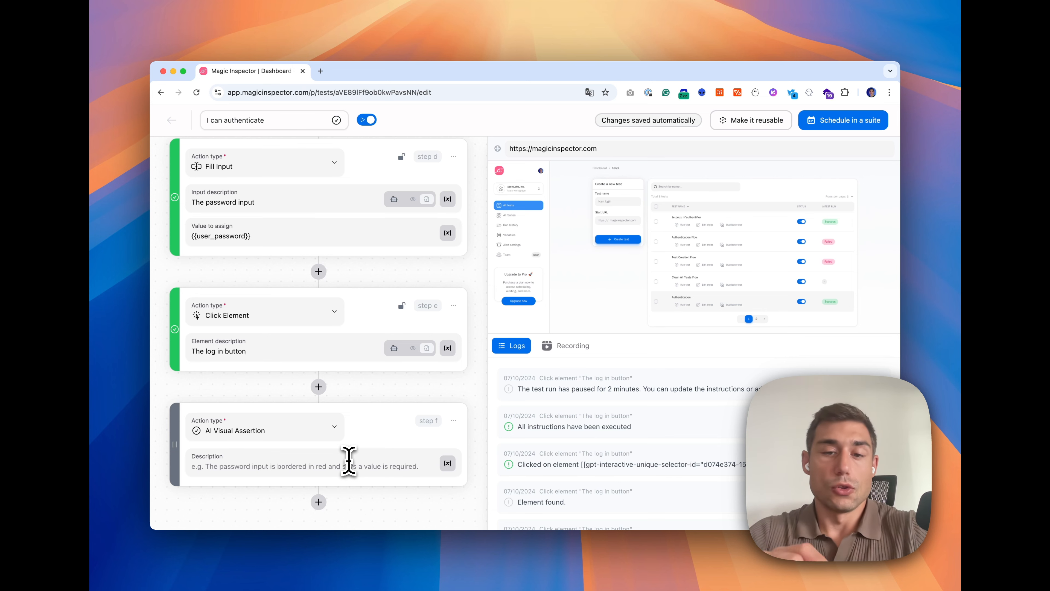
{"action": "left_click", "coordinate": [349, 461]}
{"action": "type", "text": "I am on "}
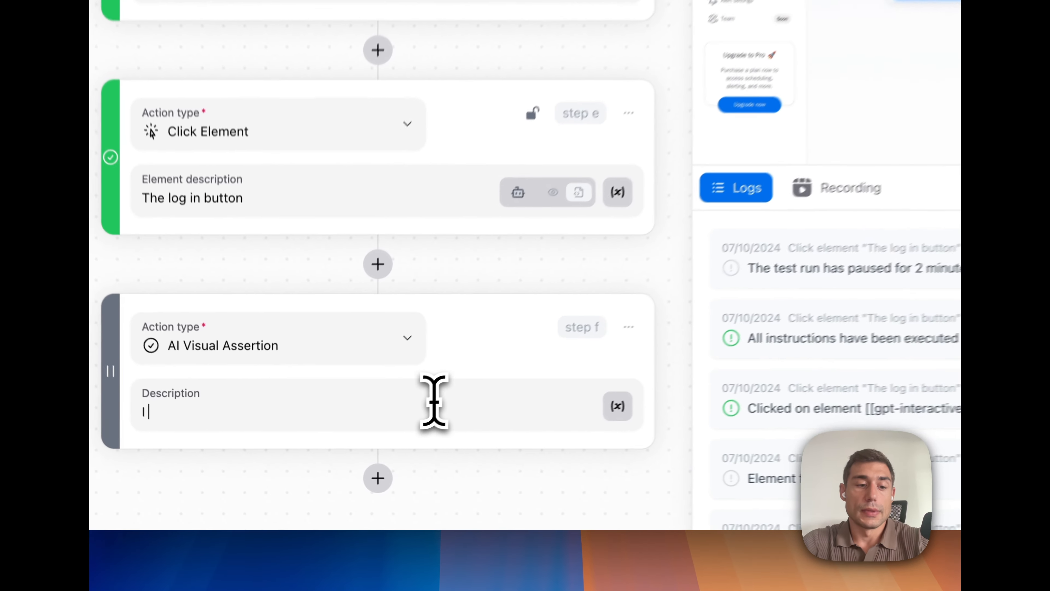
{"action": "type", "text": "my das"}
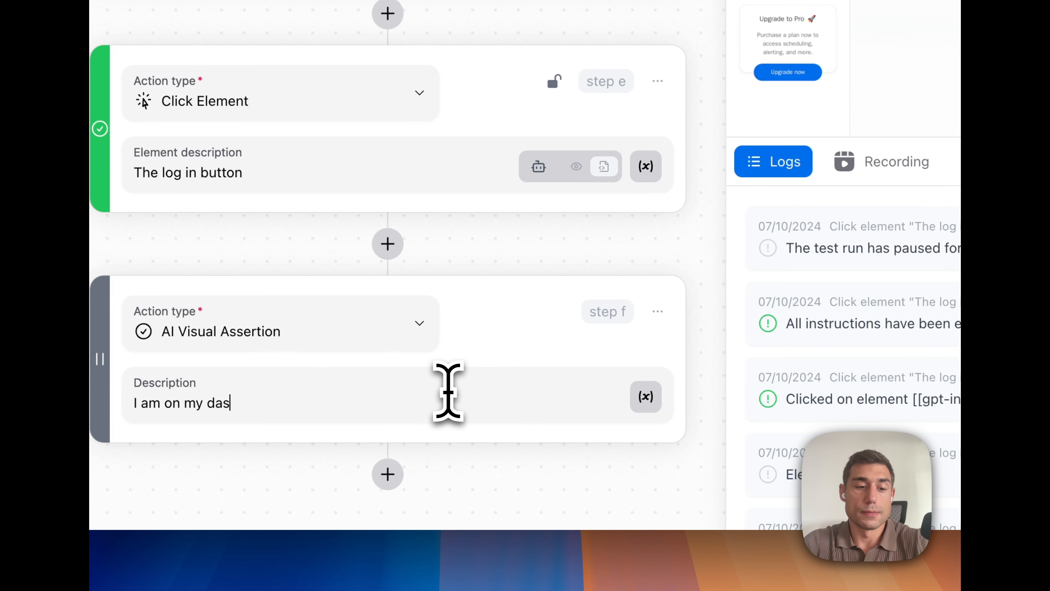
{"action": "type", "text": "hboard and I c"}
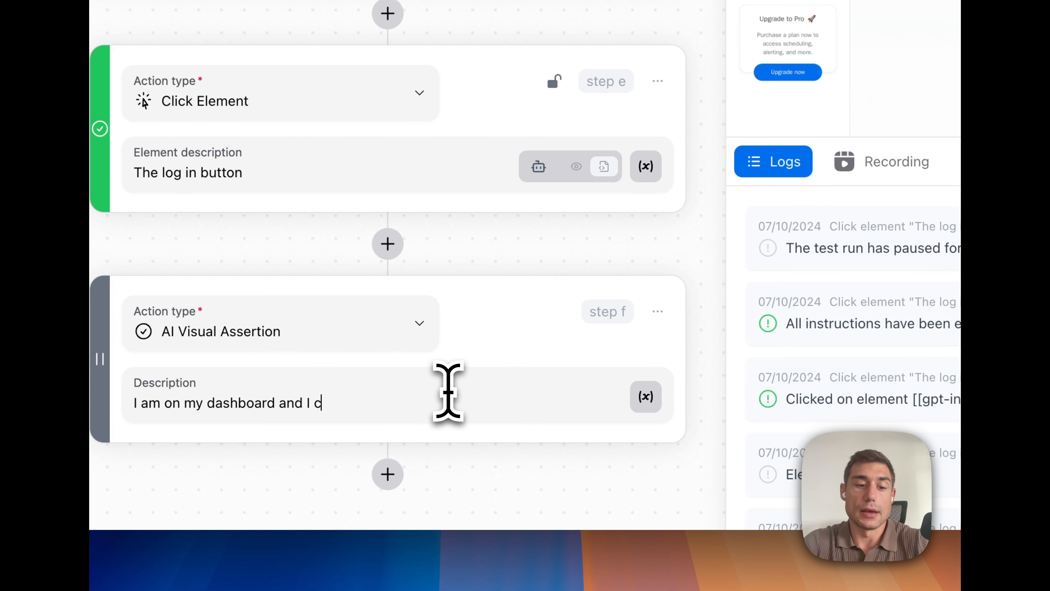
{"action": "type", "text": "an see a list of tests"}
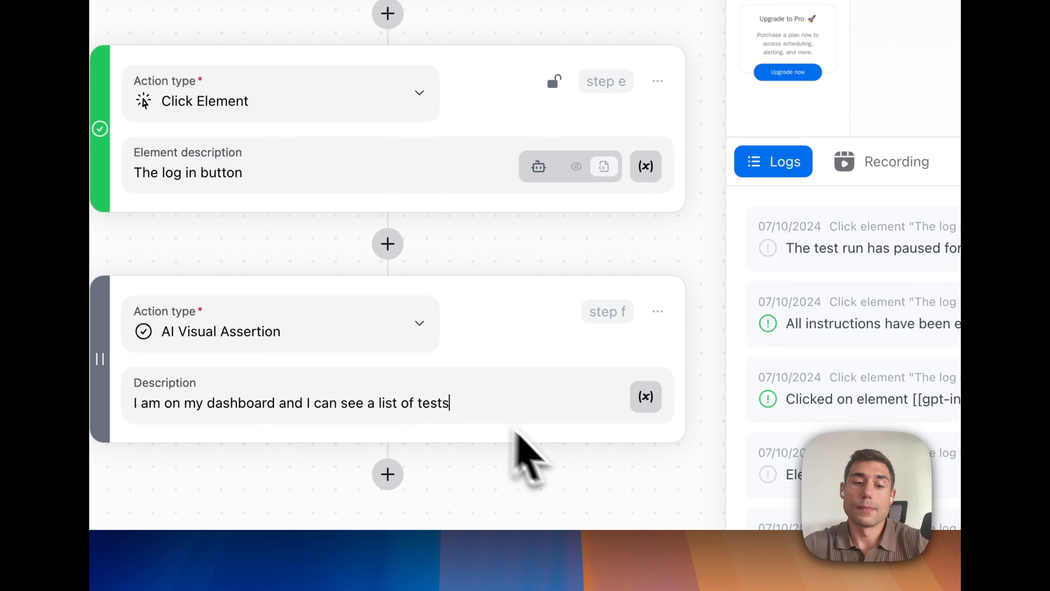
{"action": "scroll", "coordinate": [579, 264], "scroll_direction": "up", "scroll_amount": 10}
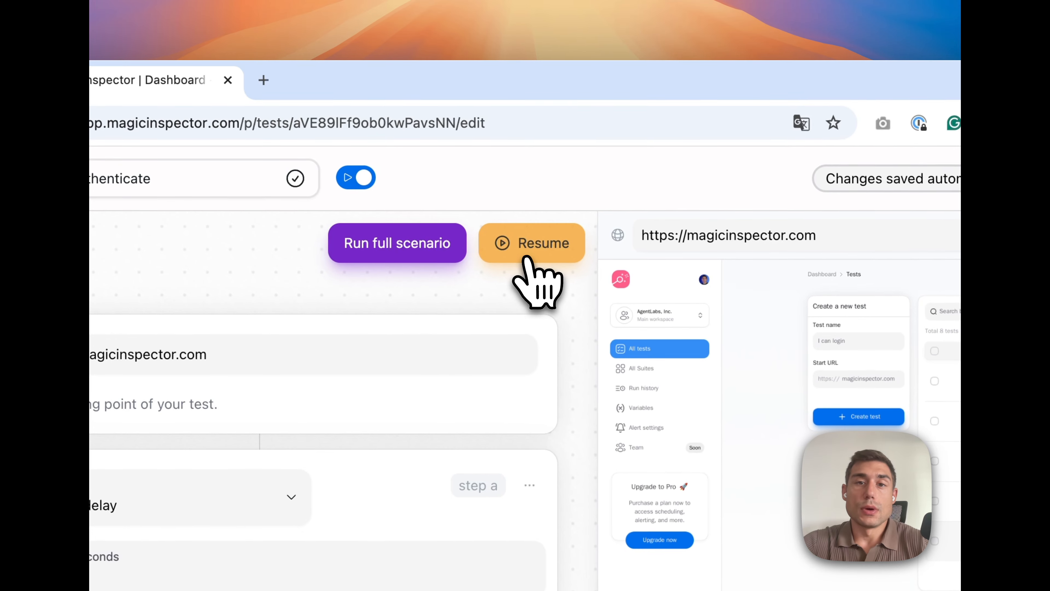
Resume the run so the new AI visual assertion on the dashboard executes and passes
{"action": "left_click", "coordinate": [529, 254]}
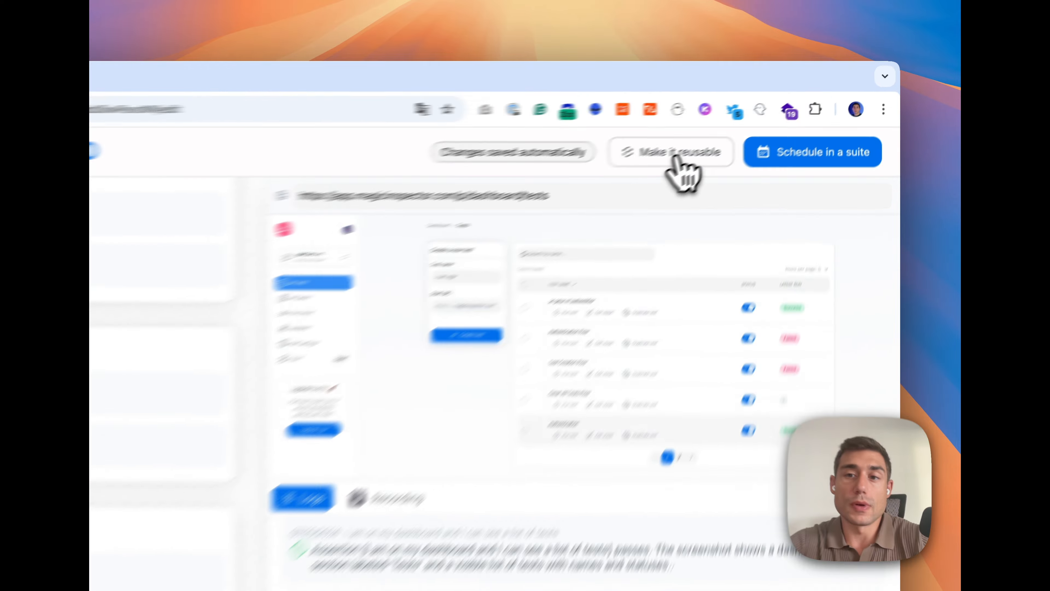
Mark the 'I can authenticate' test as reusable in other tests
{"action": "left_click", "coordinate": [753, 123]}
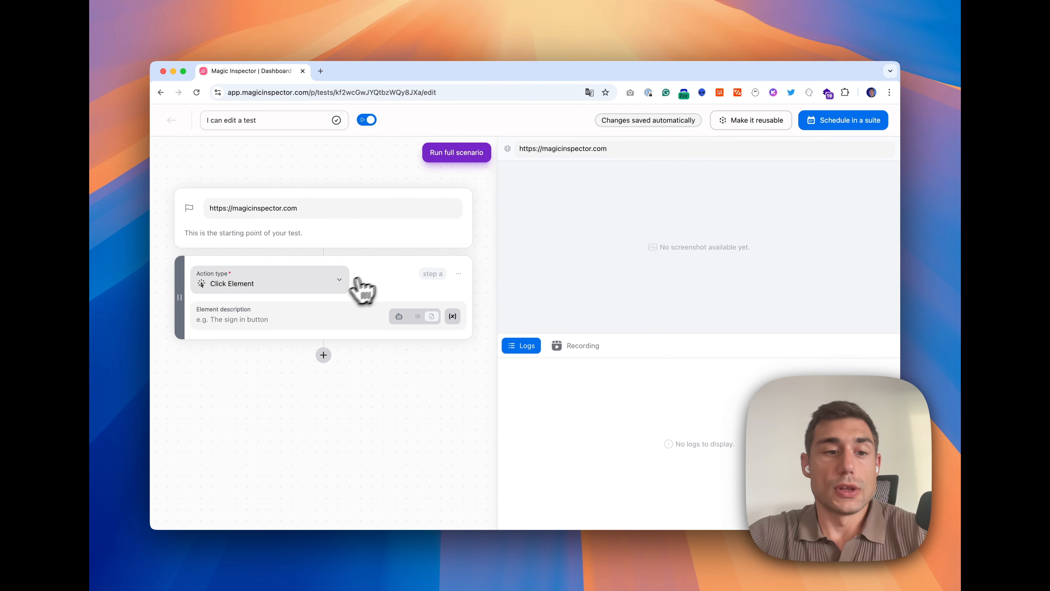
Set step a to Import Reusable Test with 'I can authenticate', then run the full scenario
{"action": "left_click", "coordinate": [326, 285]}
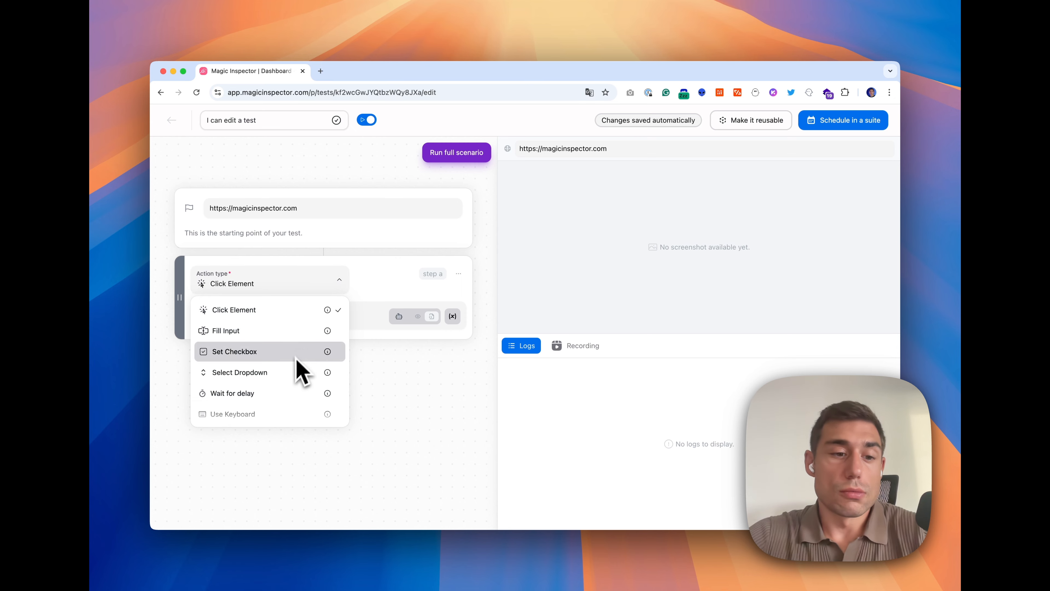
{"action": "scroll", "coordinate": [298, 366], "scroll_direction": "down", "scroll_amount": 5}
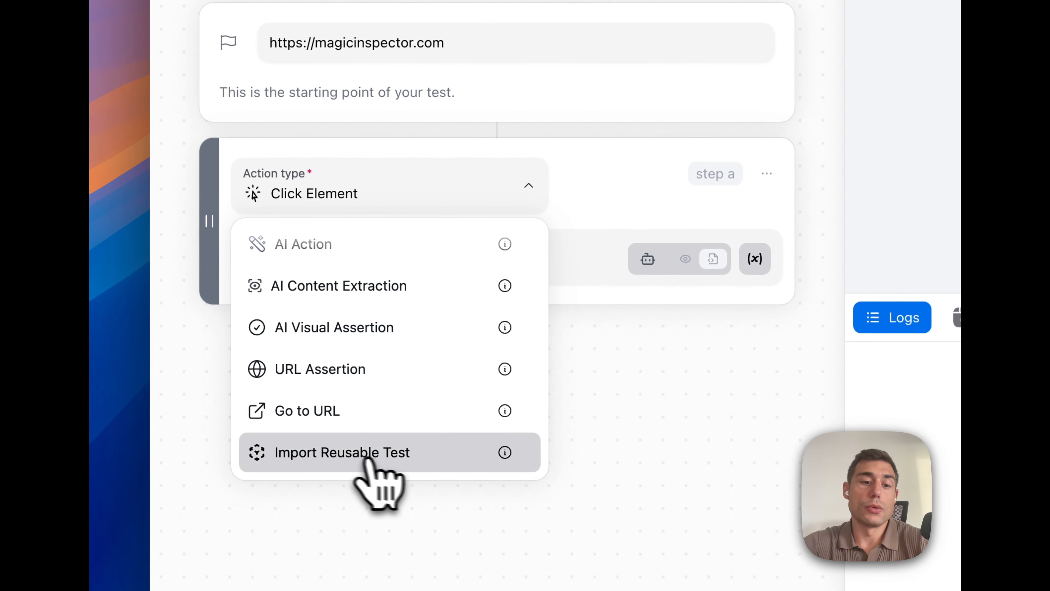
{"action": "left_click", "coordinate": [394, 461]}
{"action": "left_click", "coordinate": [430, 267]}
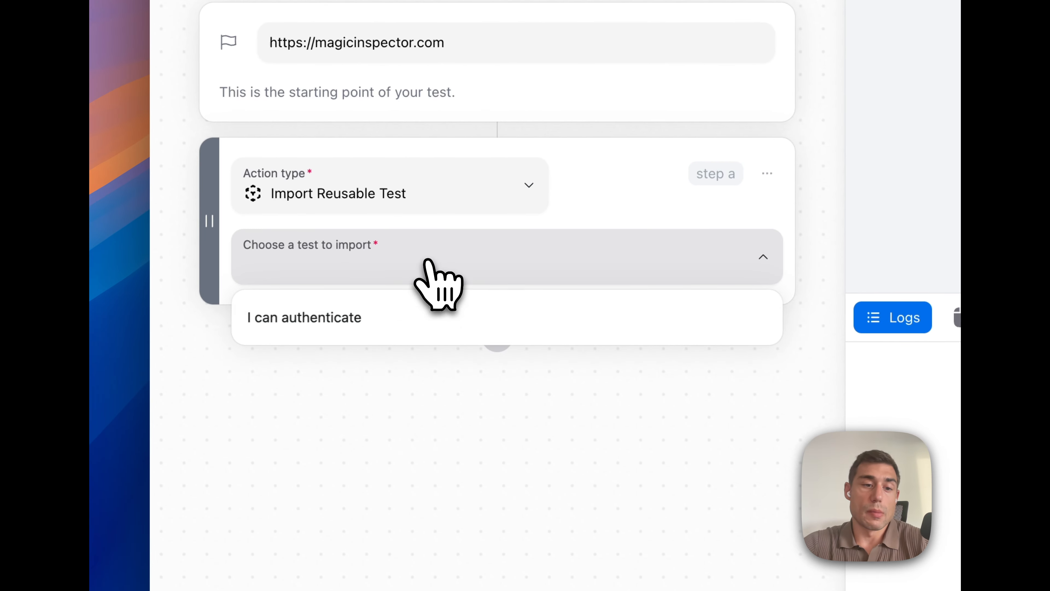
{"action": "left_click", "coordinate": [339, 331]}
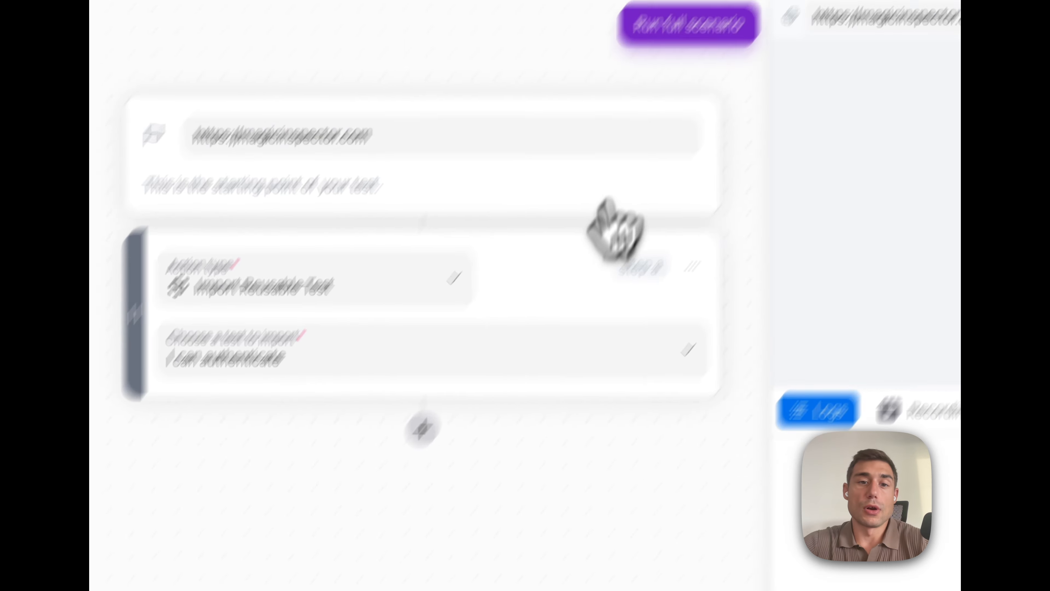
{"action": "left_click", "coordinate": [553, 203]}
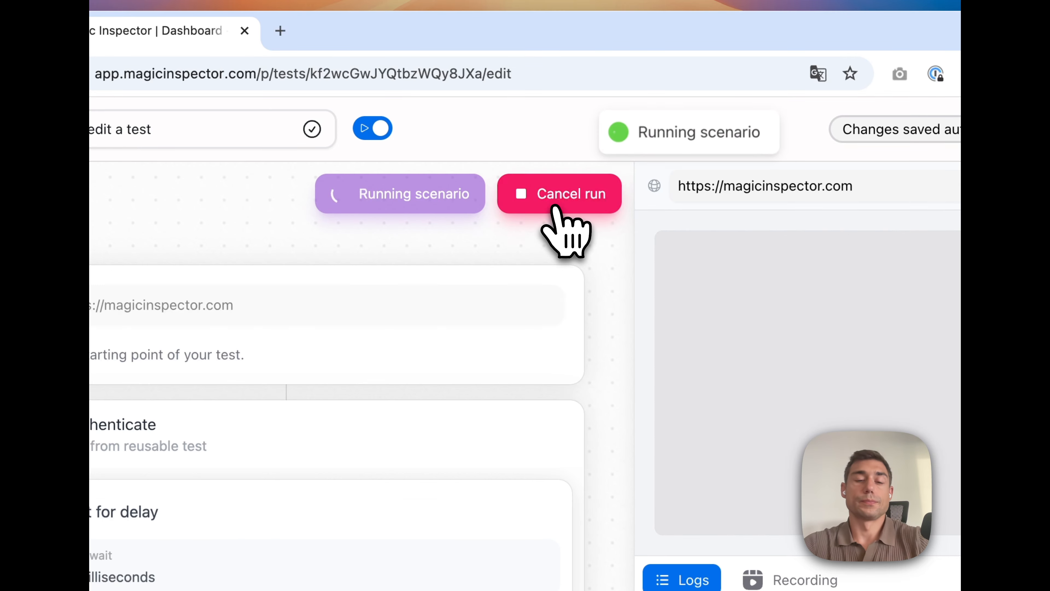
Run 'I can edit a test' fully and check the imported authentication steps pass
{"action": "left_click", "coordinate": [554, 207]}
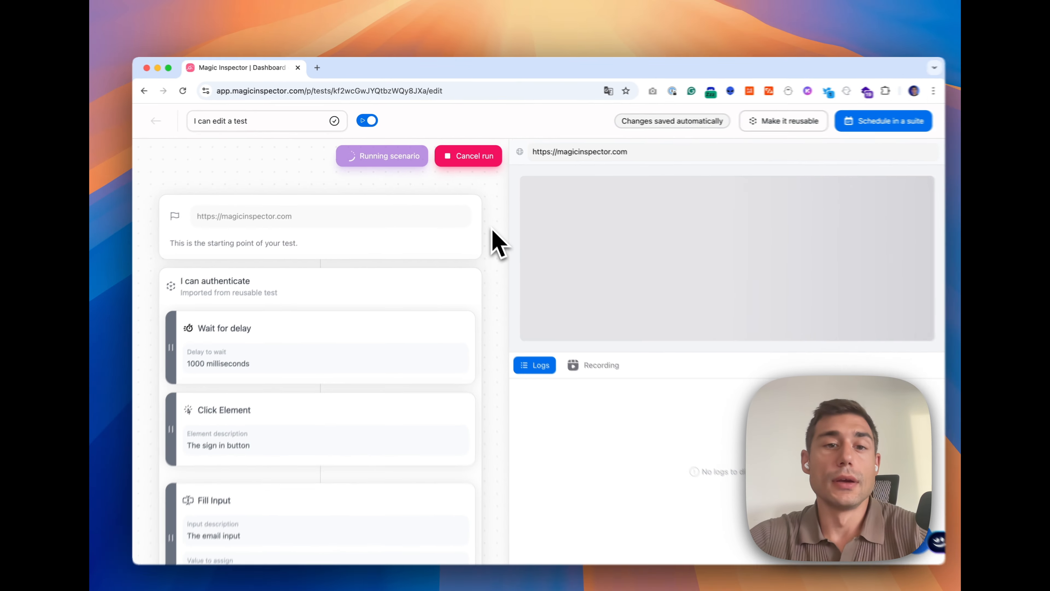
{"action": "scroll", "coordinate": [459, 285], "scroll_direction": "down", "scroll_amount": 10}
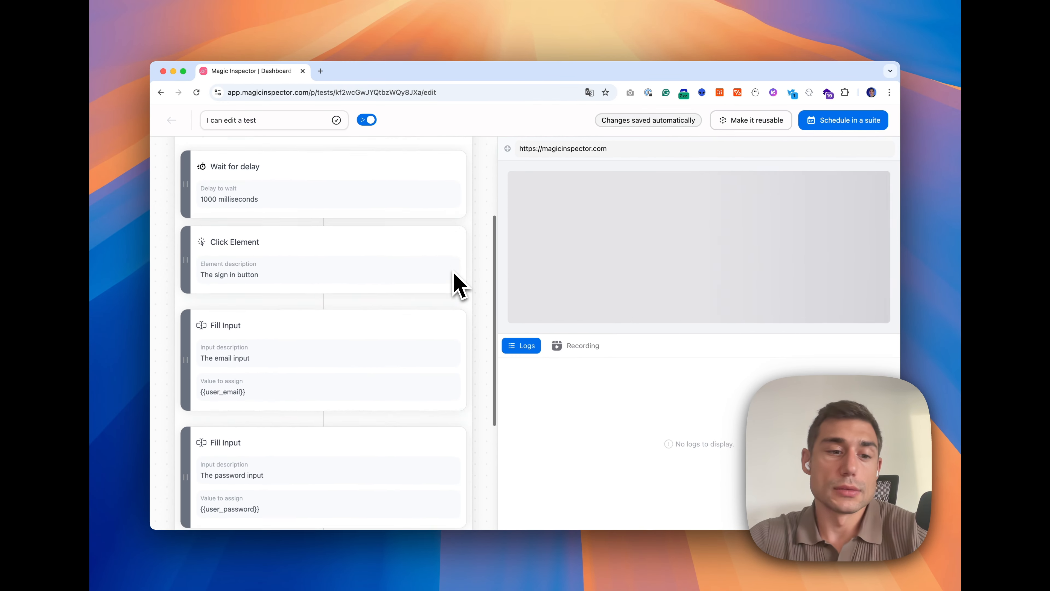
{"action": "scroll", "coordinate": [459, 285], "scroll_direction": "up", "scroll_amount": 10}
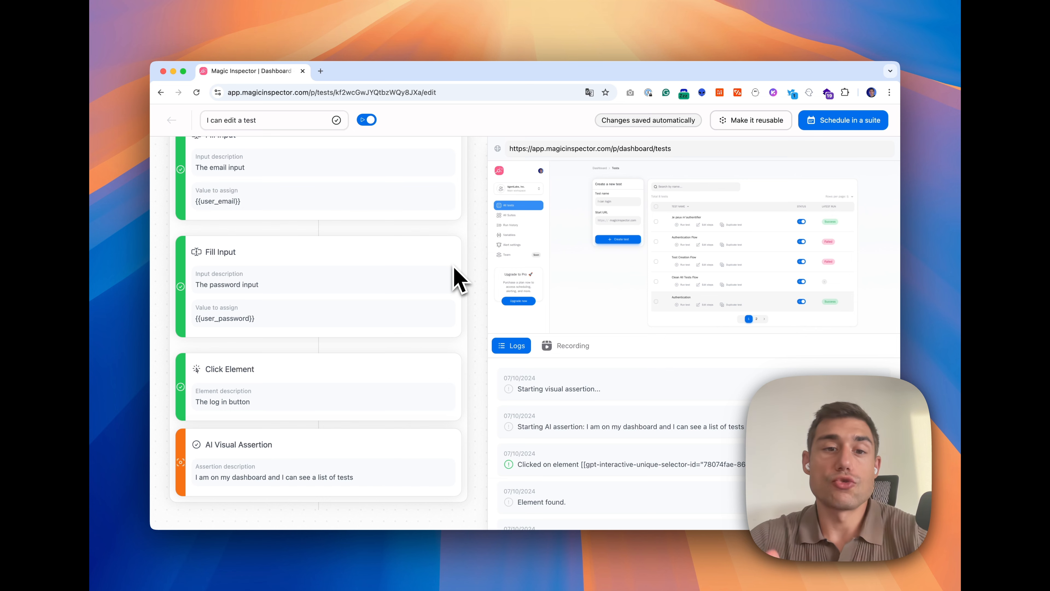
{"action": "scroll", "coordinate": [455, 279], "scroll_direction": "up", "scroll_amount": 5}
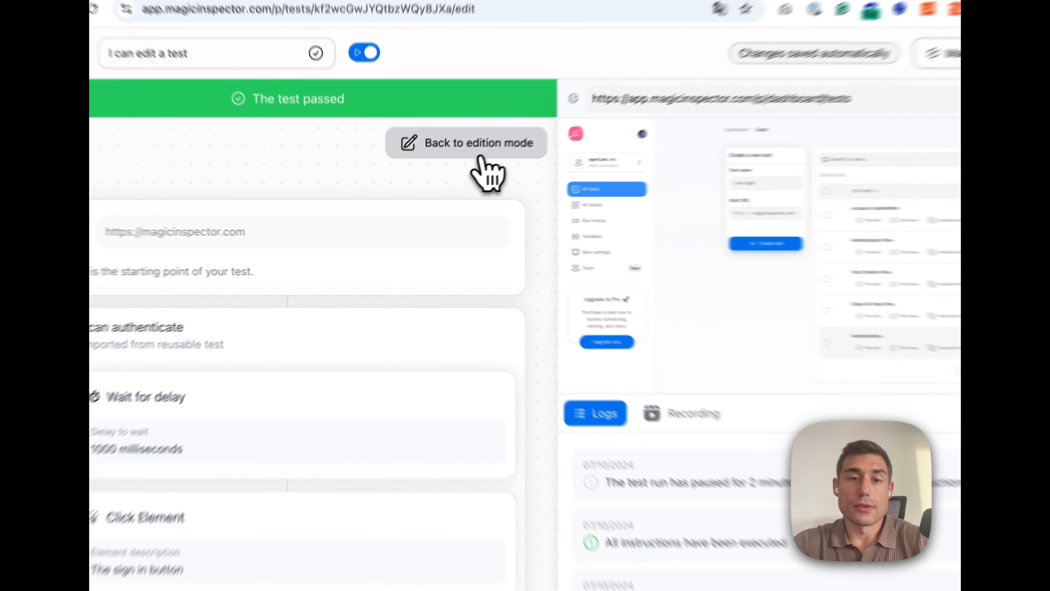
Return to edit mode and delete step b from 'I can edit a test'
{"action": "left_click", "coordinate": [434, 178]}
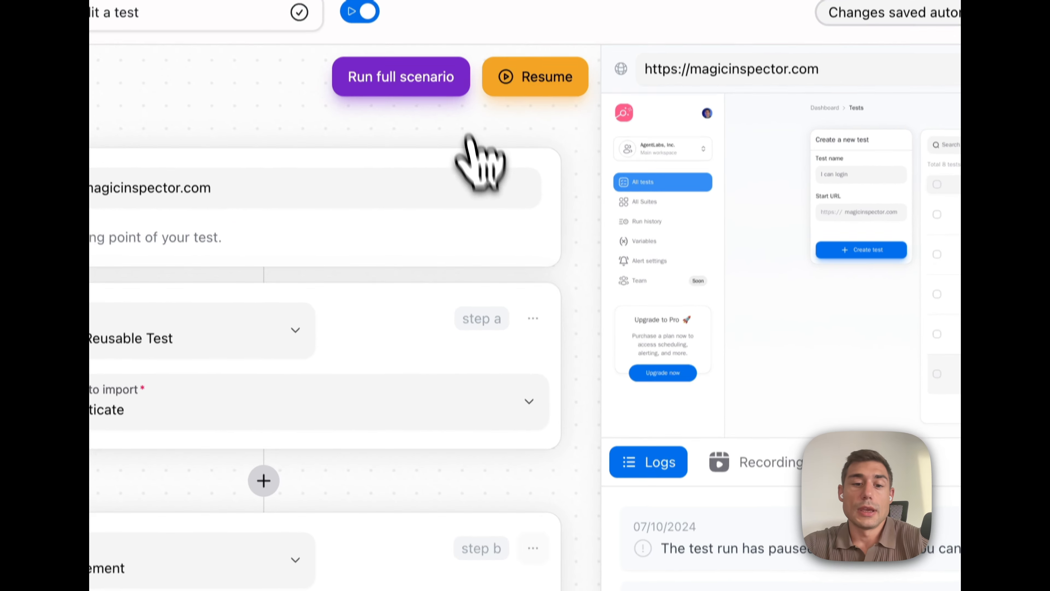
{"action": "left_click", "coordinate": [453, 389]}
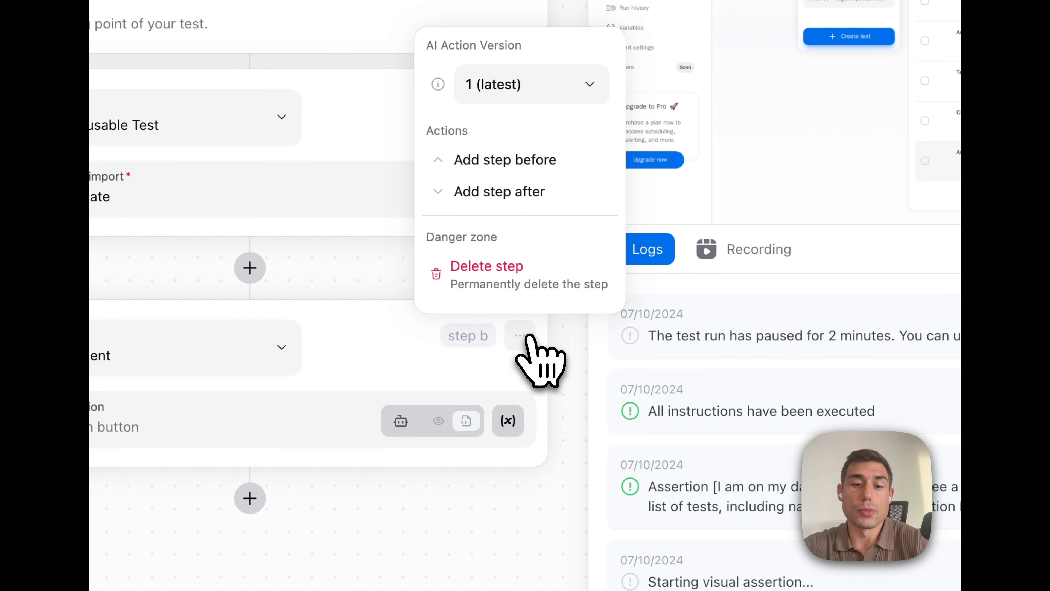
{"action": "left_click", "coordinate": [501, 281]}
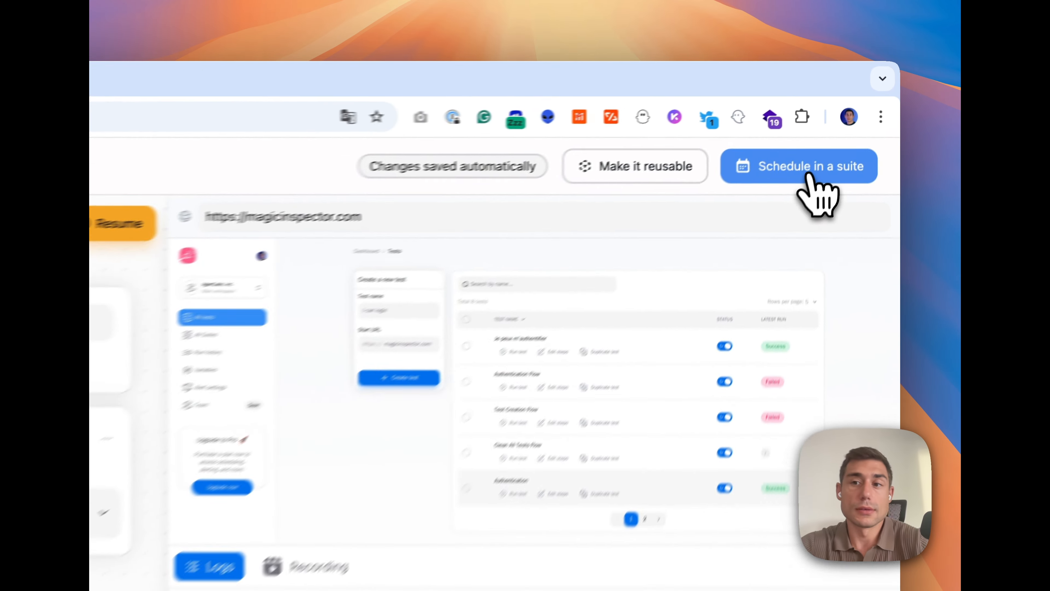
Create the scheduled suite 'My first suite', custom days without Tuesday, running every 2 hours
{"action": "left_click", "coordinate": [849, 126]}
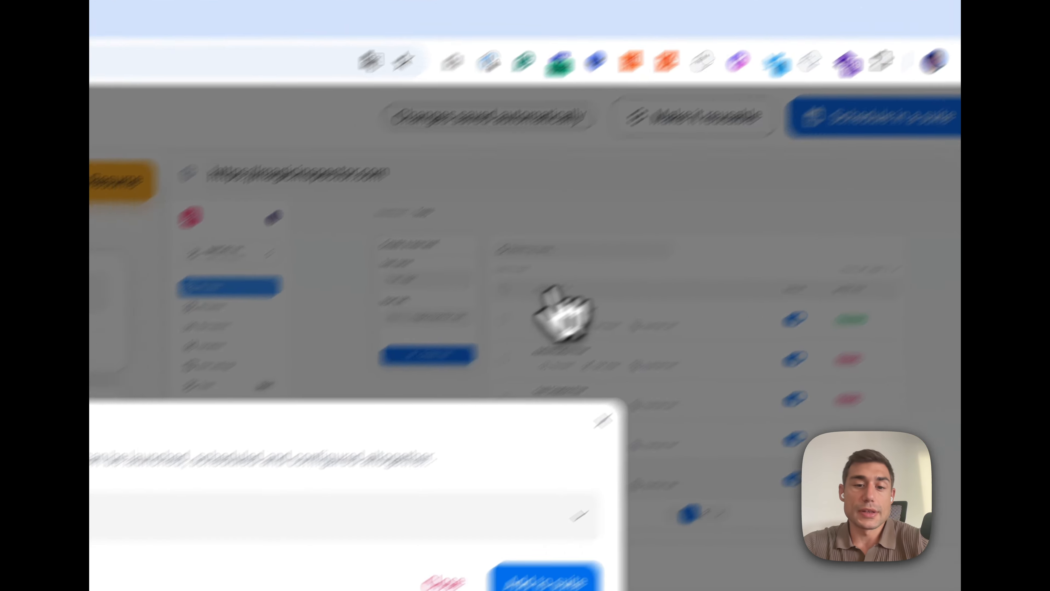
{"action": "left_click", "coordinate": [382, 397]}
{"action": "left_click", "coordinate": [120, 497]}
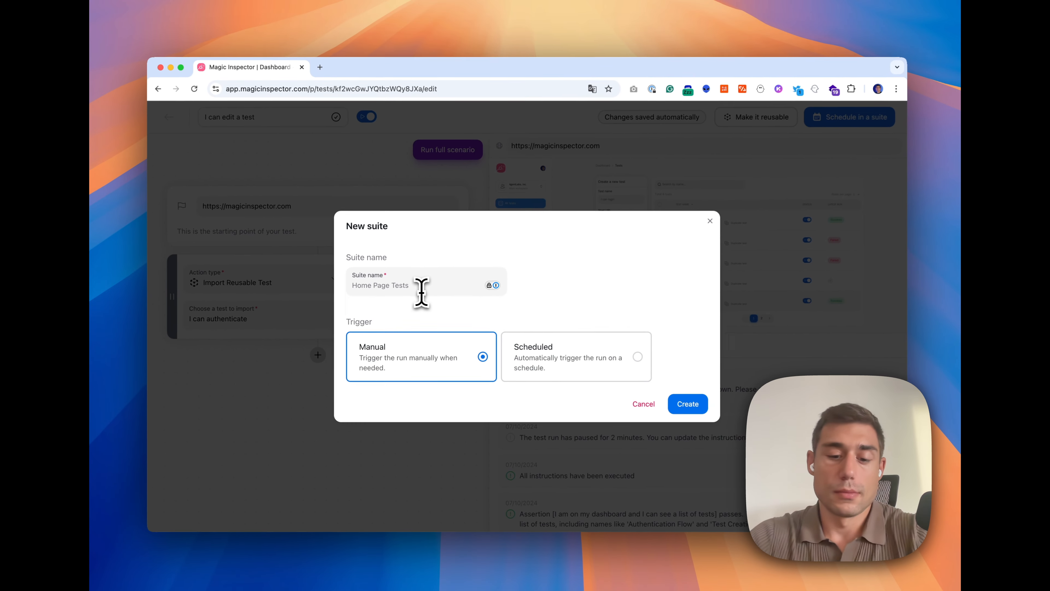
{"action": "type", "text": "My firs"}
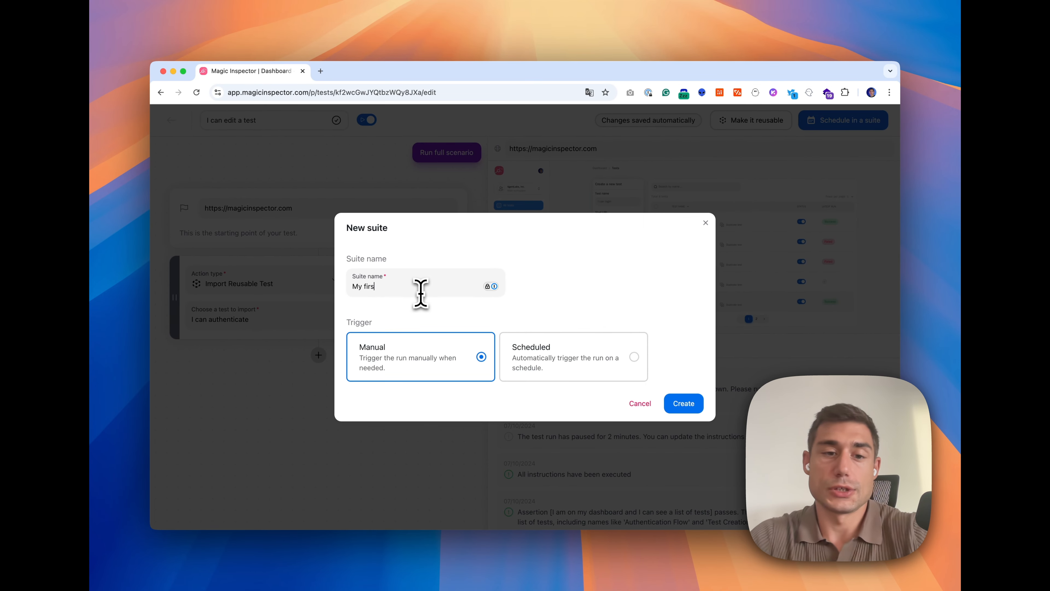
{"action": "type", "text": "t suite"}
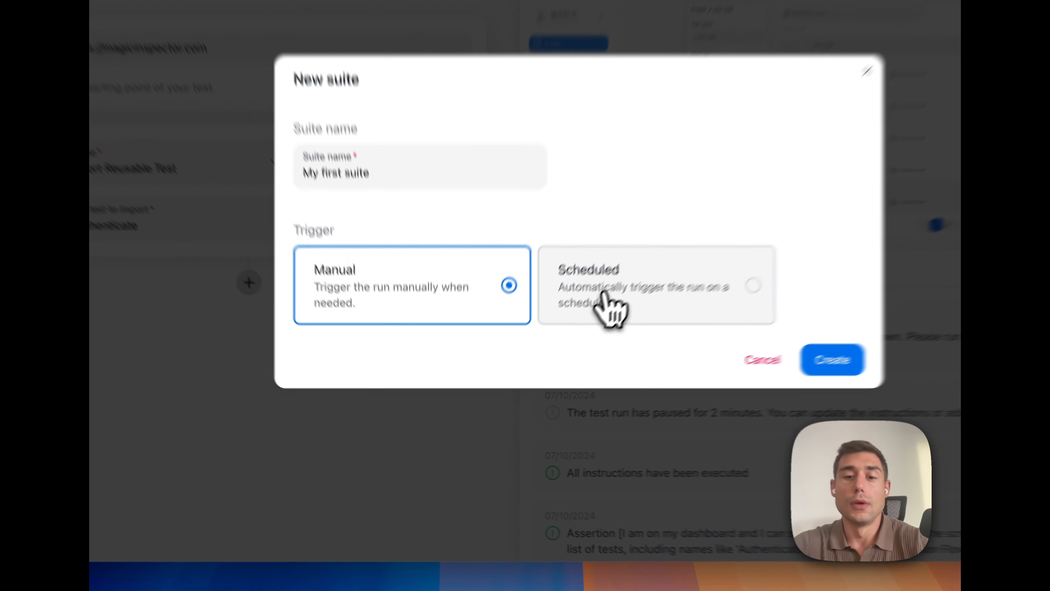
{"action": "left_click", "coordinate": [542, 368]}
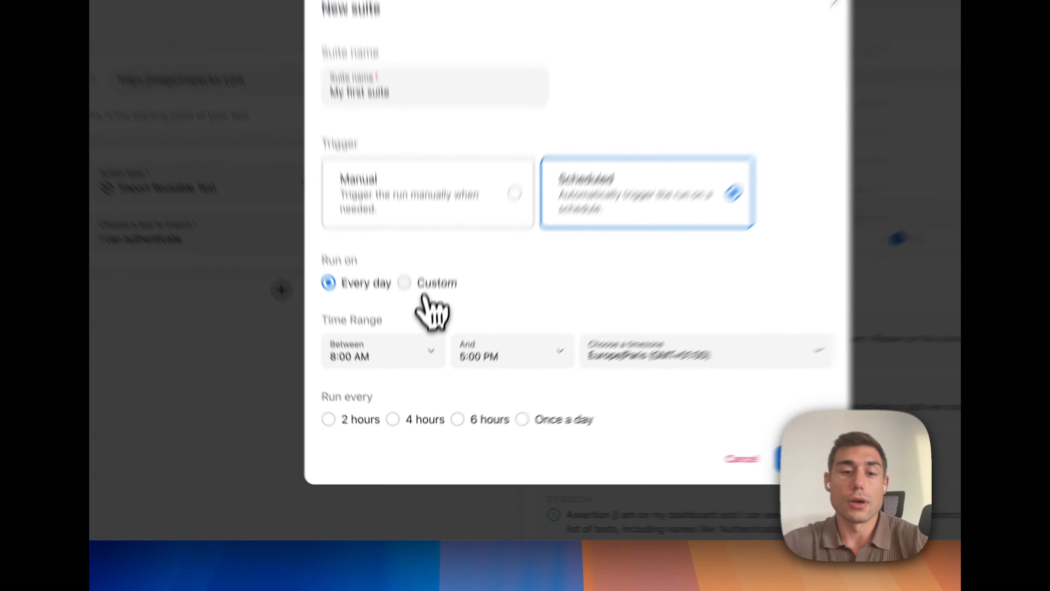
{"action": "left_click", "coordinate": [404, 350]}
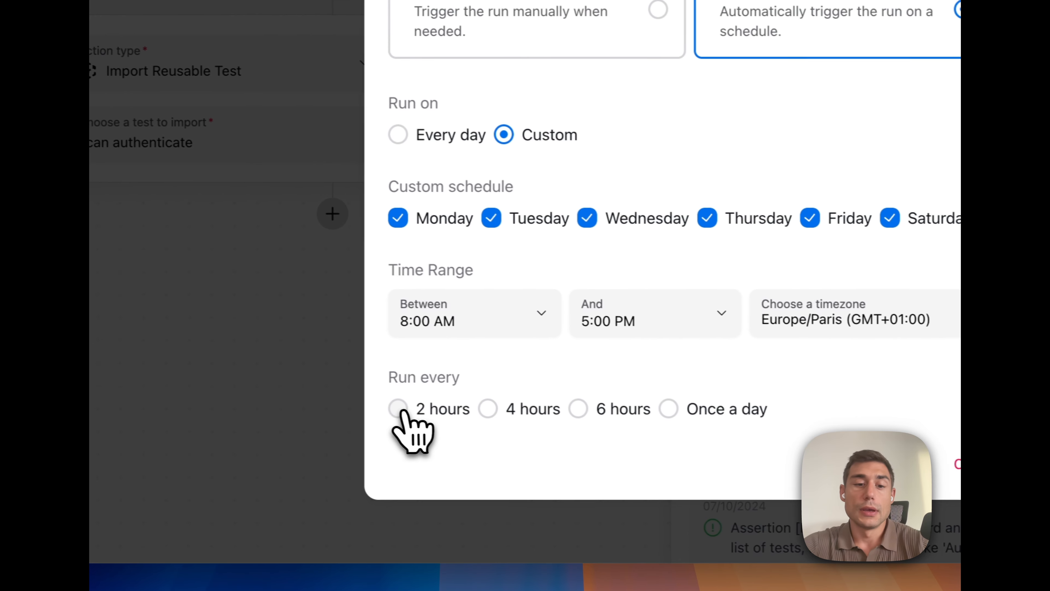
{"action": "left_click", "coordinate": [398, 408]}
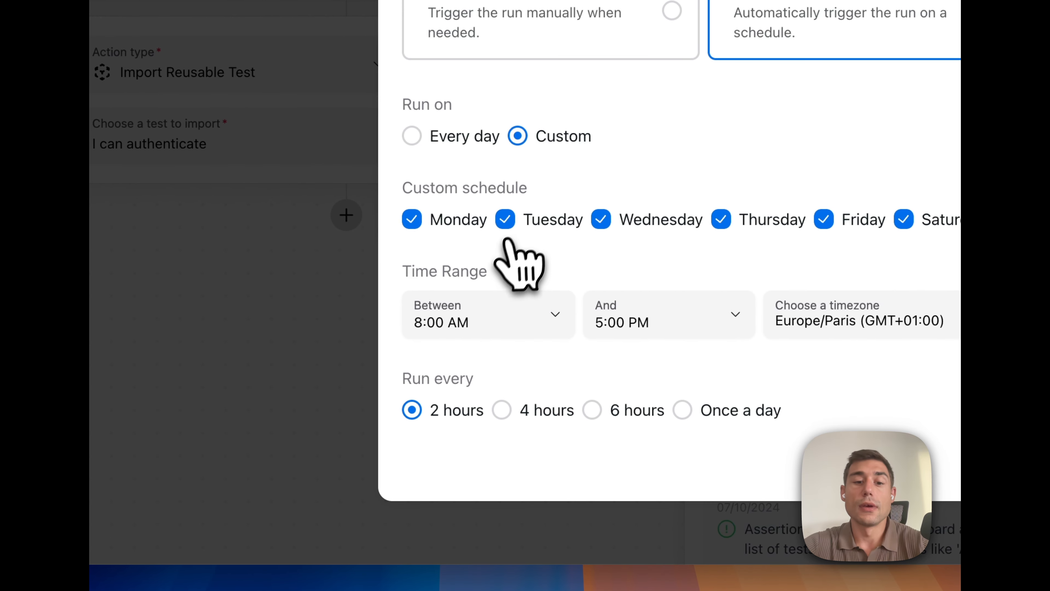
{"action": "left_click", "coordinate": [505, 219]}
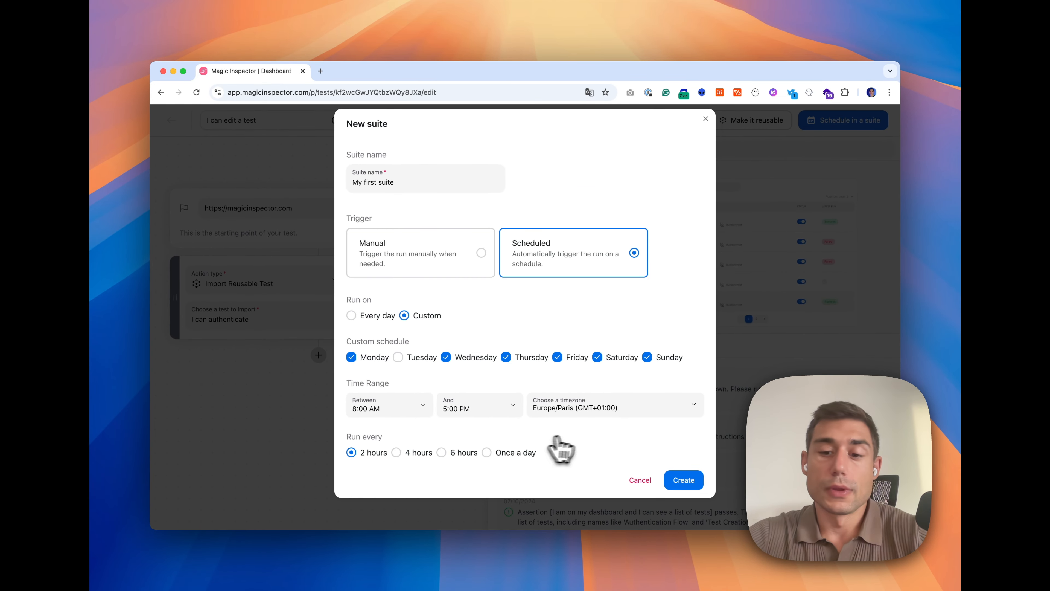
{"action": "left_click", "coordinate": [684, 480]}
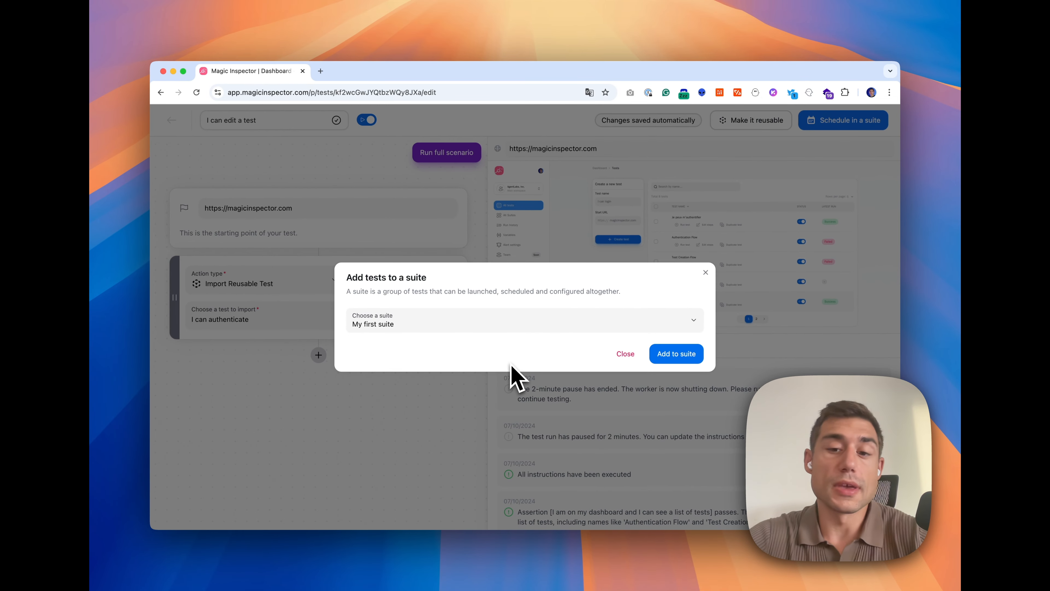
Add the test to My first suite, then deactivate the Authentication flows suite on the Suites page
{"action": "left_click", "coordinate": [683, 354]}
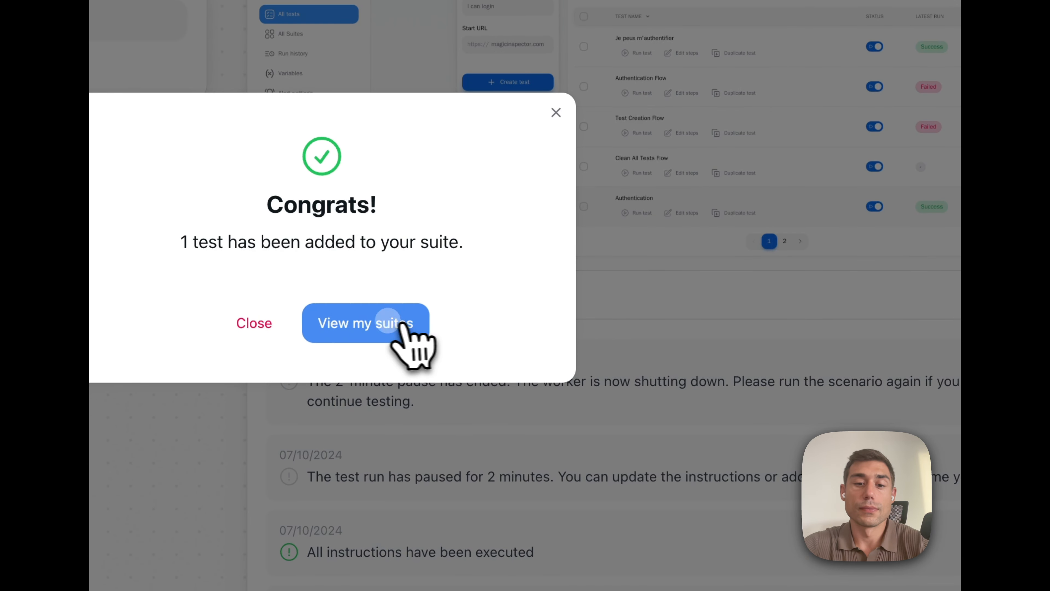
{"action": "left_click", "coordinate": [407, 325]}
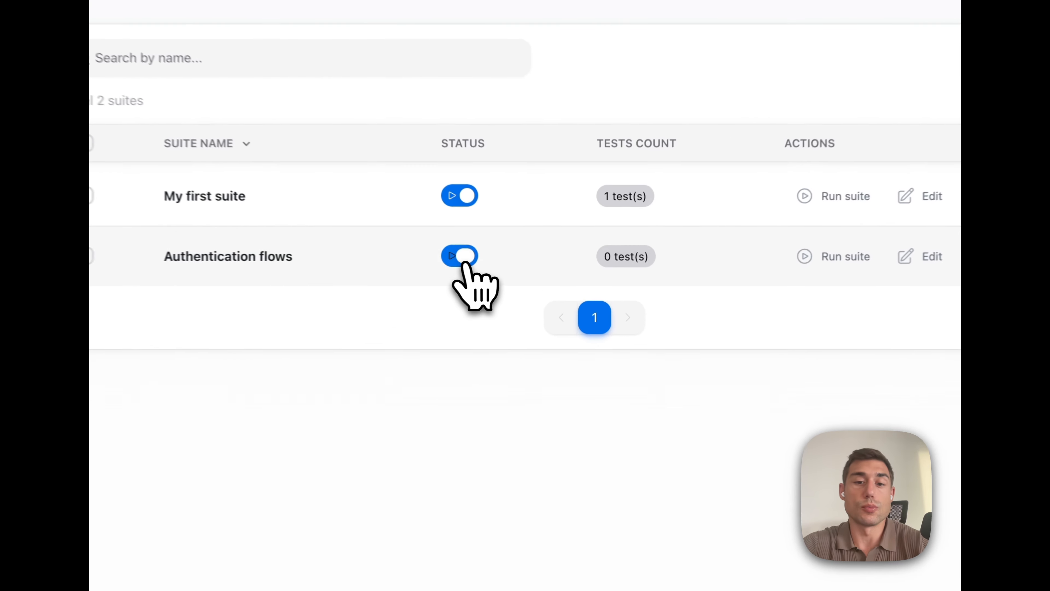
{"action": "left_click", "coordinate": [525, 270]}
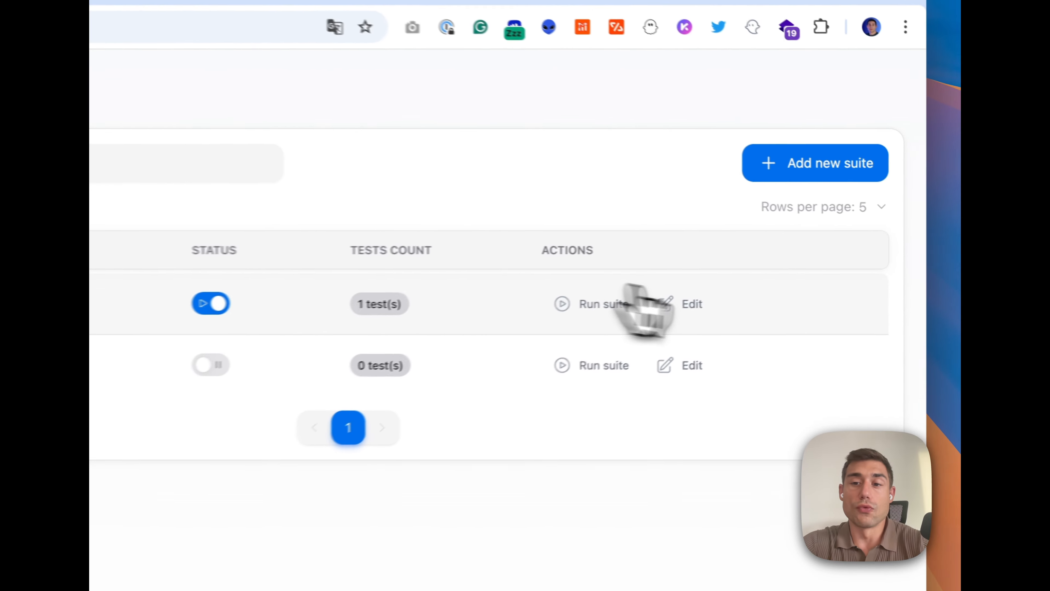
{"action": "left_click", "coordinate": [690, 303]}
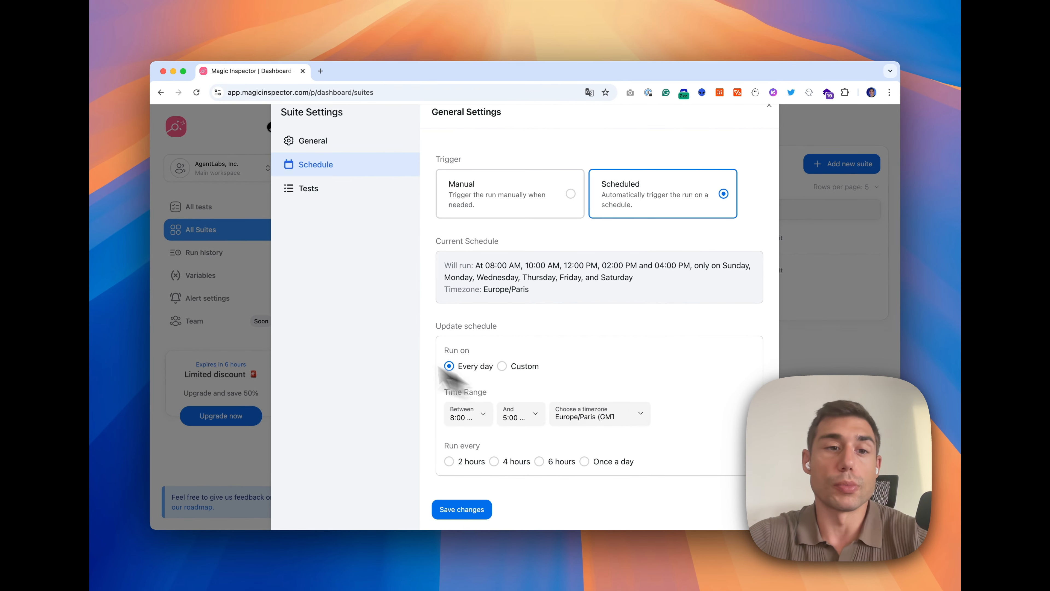
{"action": "key", "text": "Escape"}
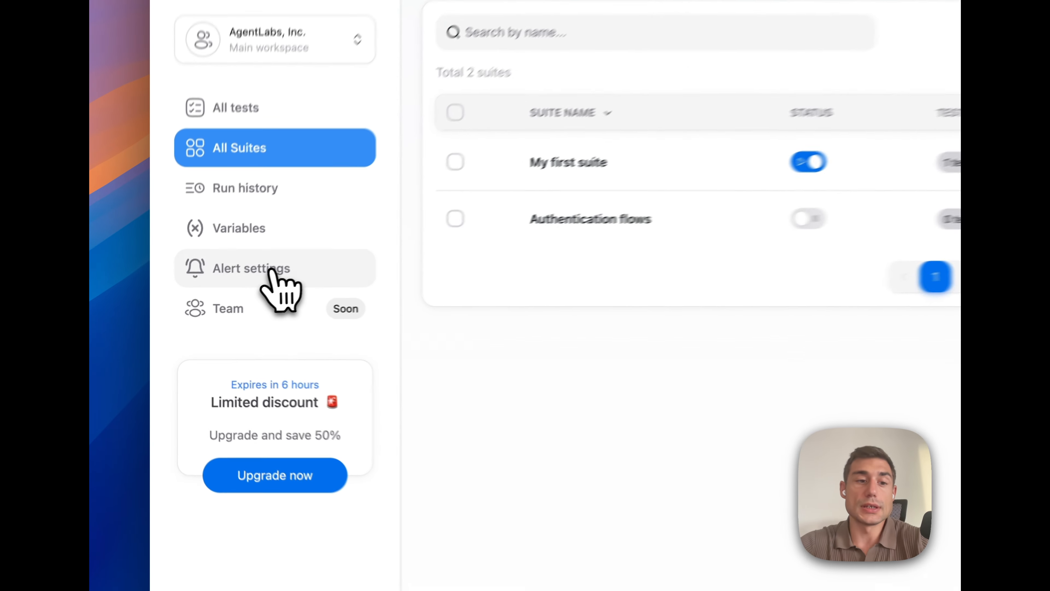
Save a new Email alert profile 'Main email profile', described 'The main emailing profile', with two recipients
{"action": "left_click", "coordinate": [218, 298]}
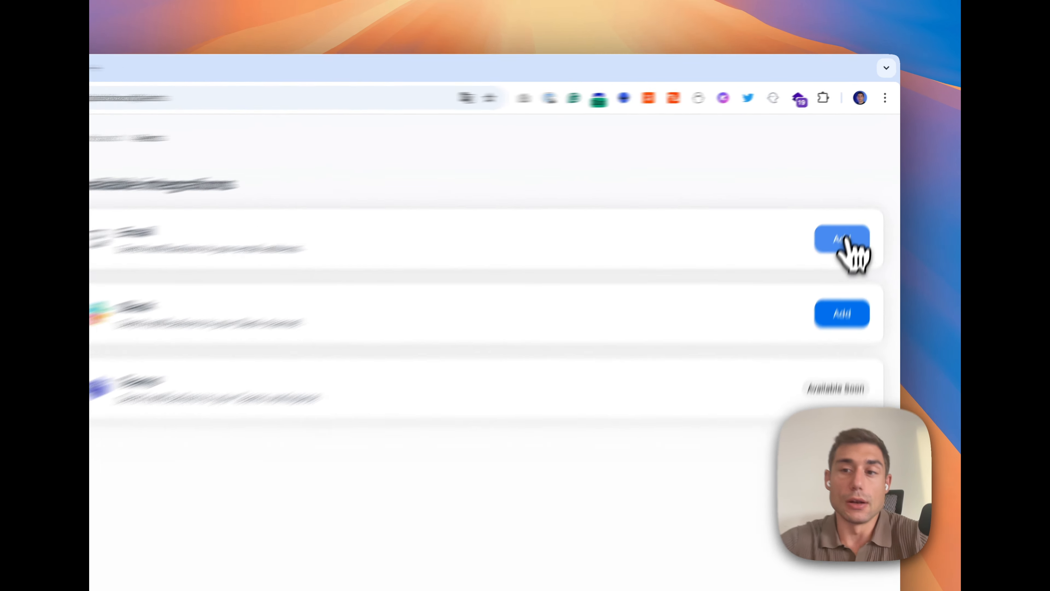
{"action": "left_click", "coordinate": [845, 239]}
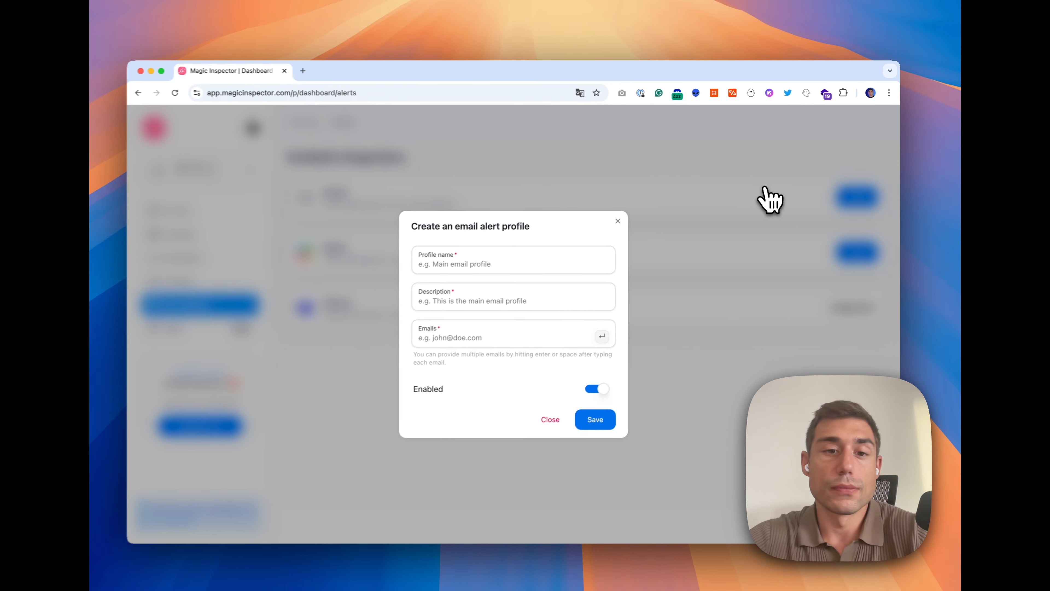
{"action": "left_click", "coordinate": [555, 254]}
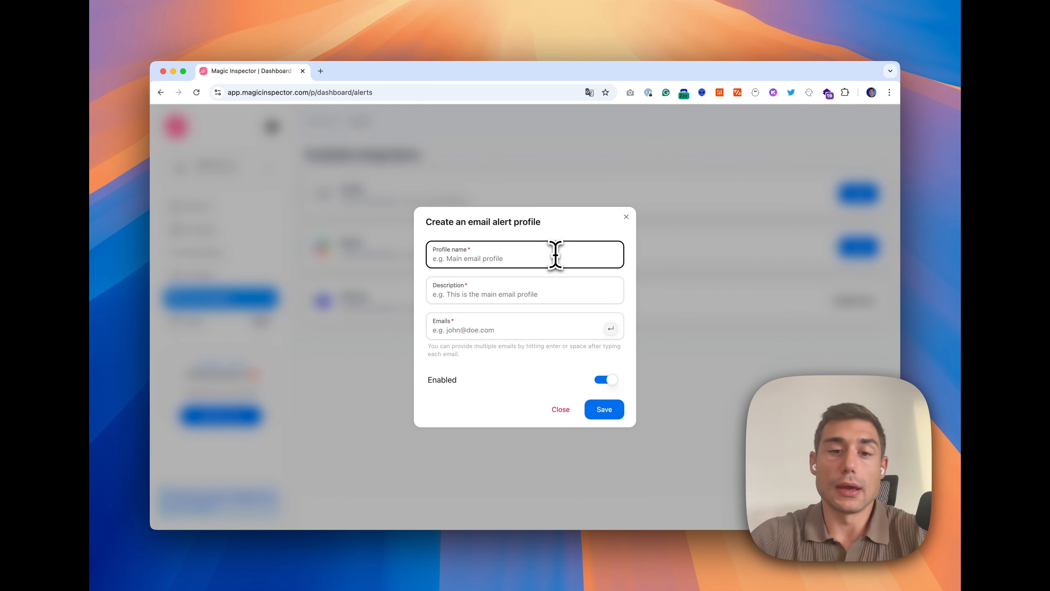
{"action": "type", "text": "Main email profile"}
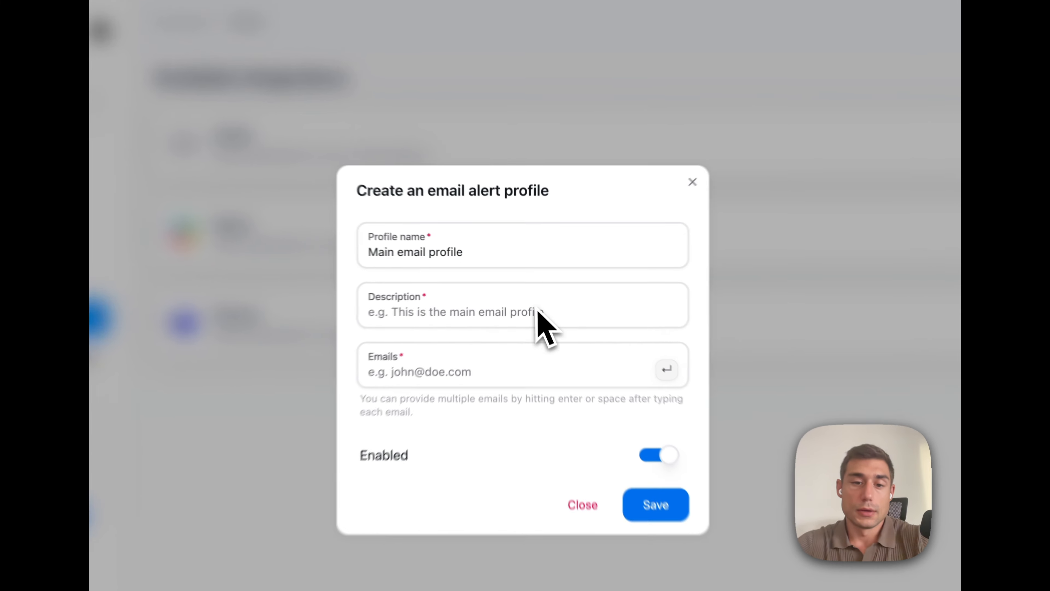
{"action": "left_click", "coordinate": [507, 292]}
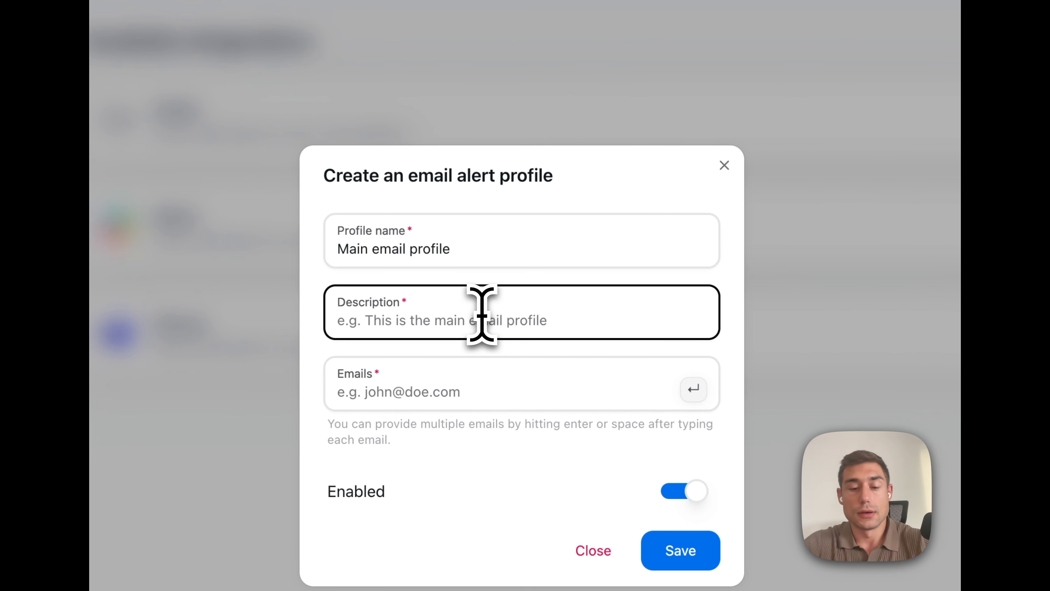
{"action": "type", "text": "The main emailing profile"}
{"action": "left_click", "coordinate": [488, 372]}
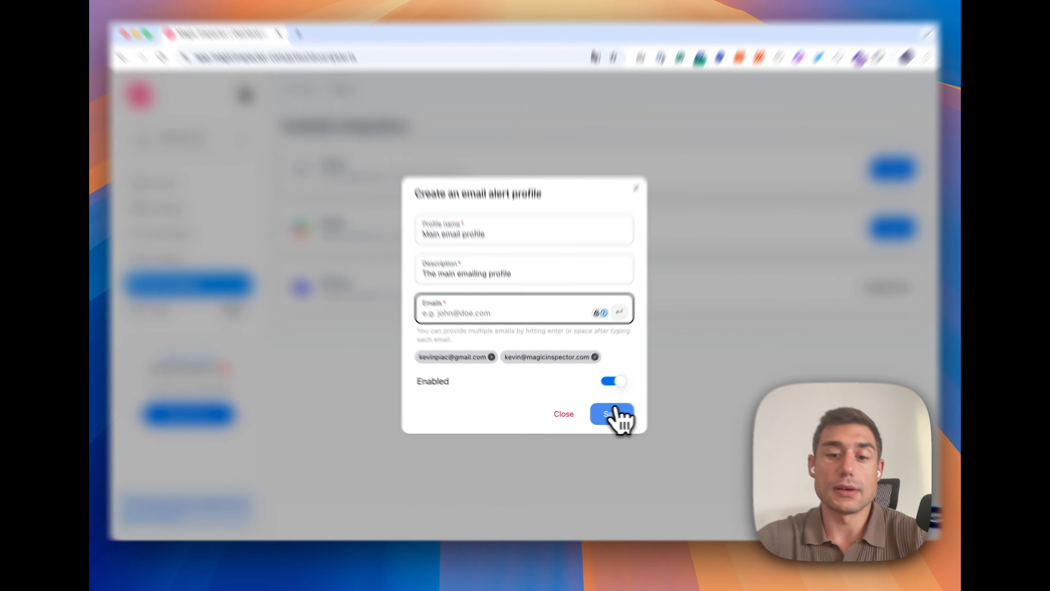
{"action": "left_click", "coordinate": [606, 411]}
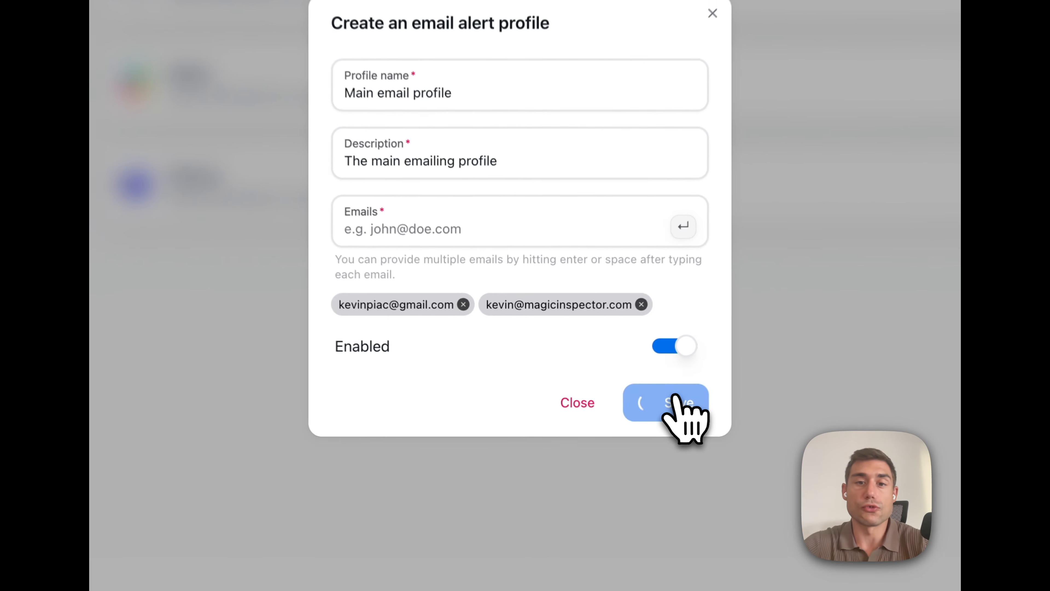